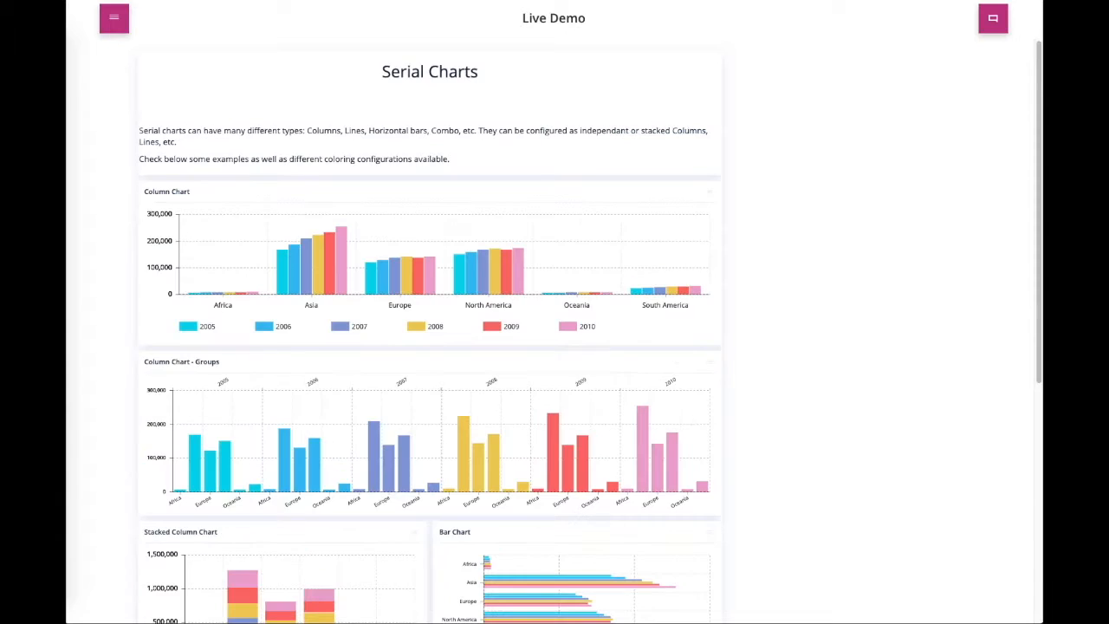
scroll(490, 247, down, 5)
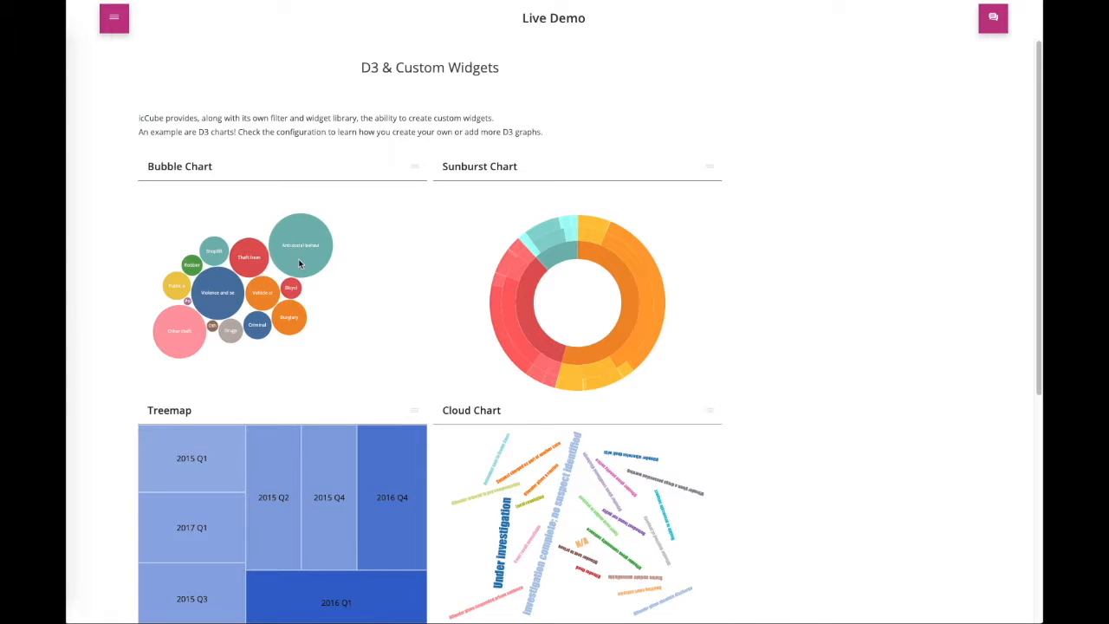
mouse_move(533, 275)
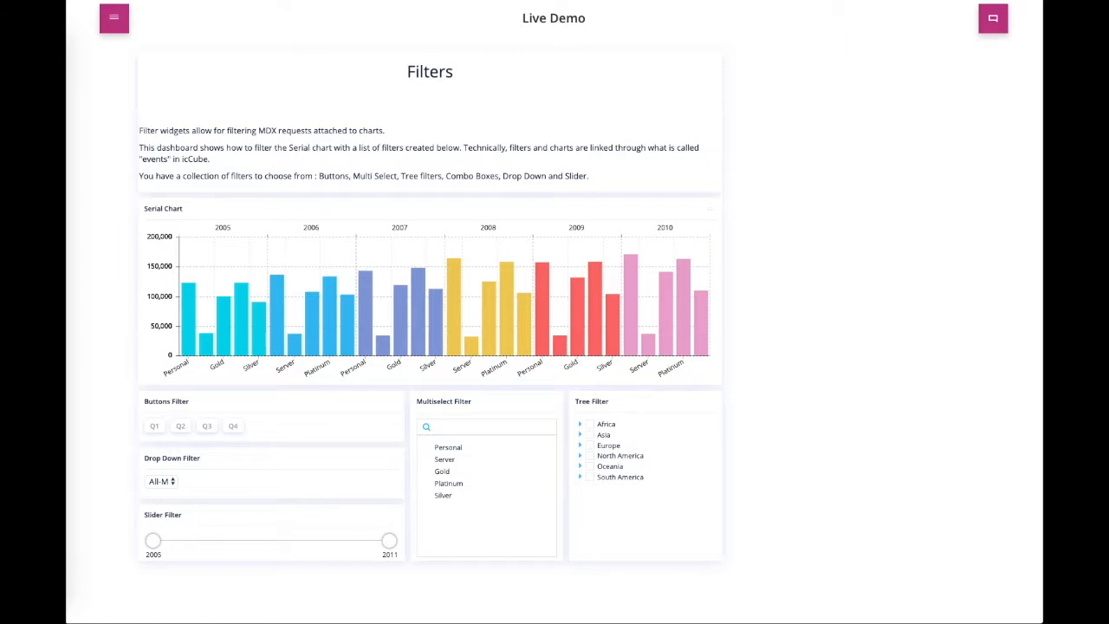
Filter the demo serial chart to Q3 and Q4 and to Server and Gold, and raise the start year of the year range.
click(233, 425)
click(206, 426)
click(453, 462)
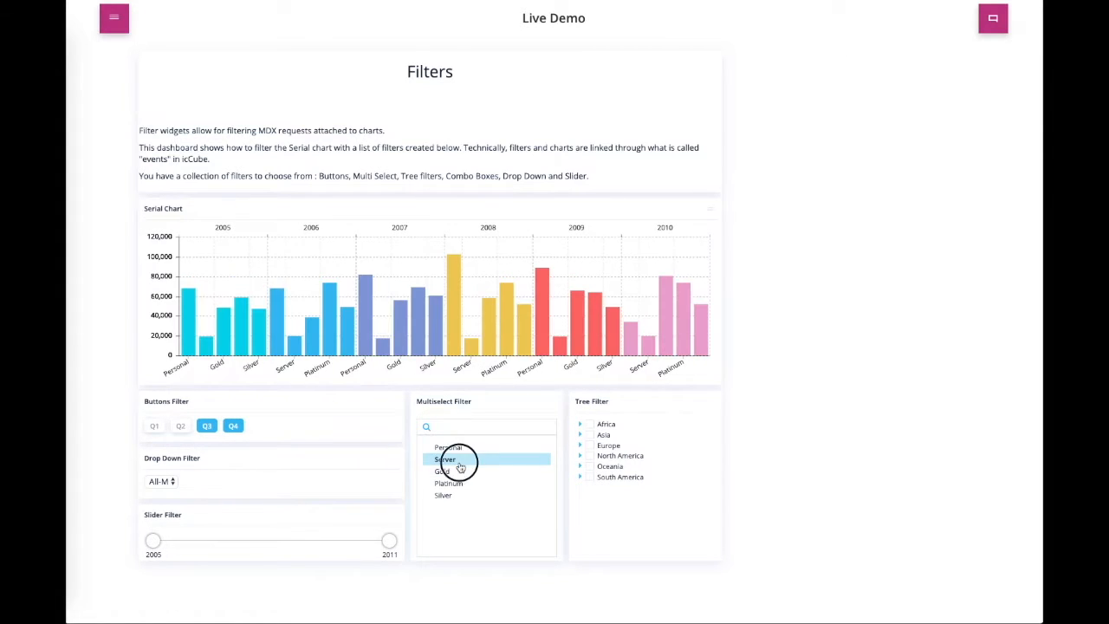
click(461, 476)
drag(154, 541, 231, 541)
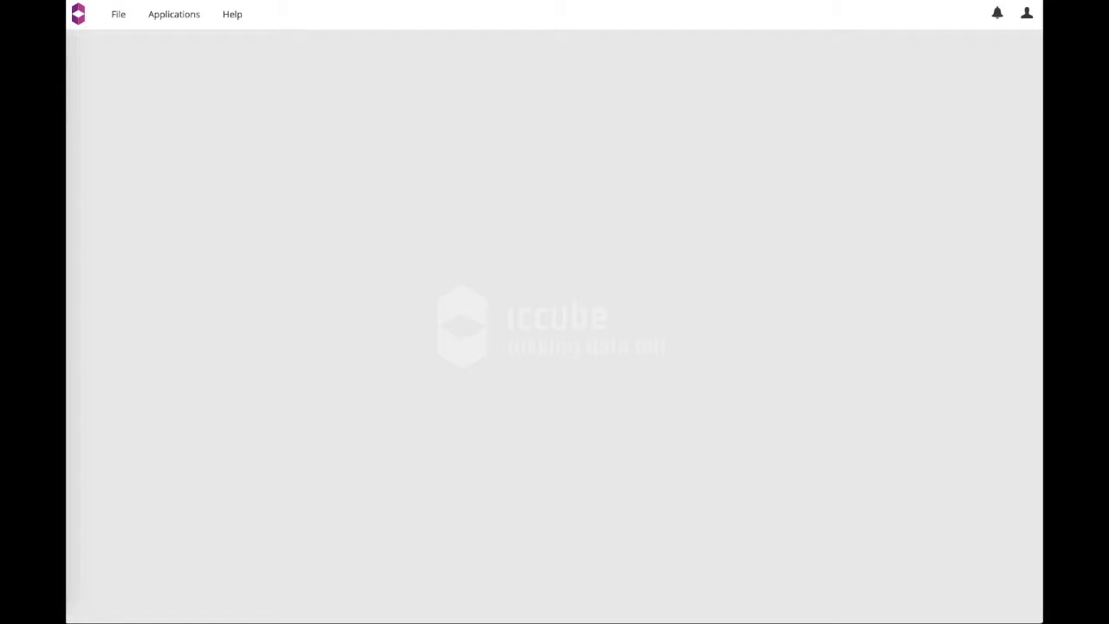
Create a new report on the Sales schema and Sales cube with the Statos theme and No Action as click behavior.
click(117, 14)
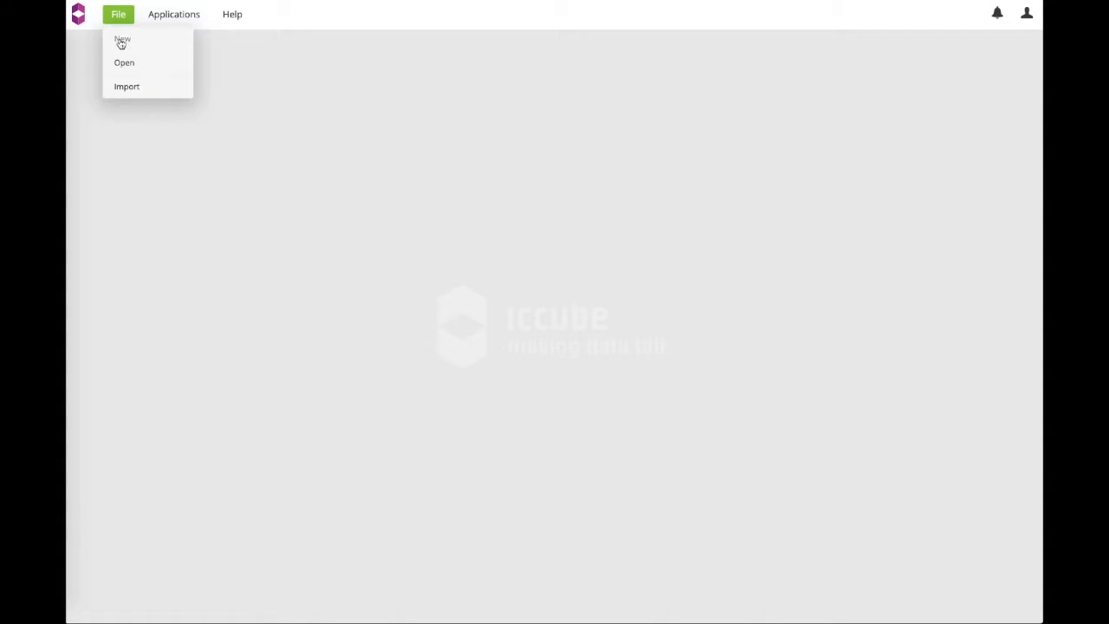
click(121, 40)
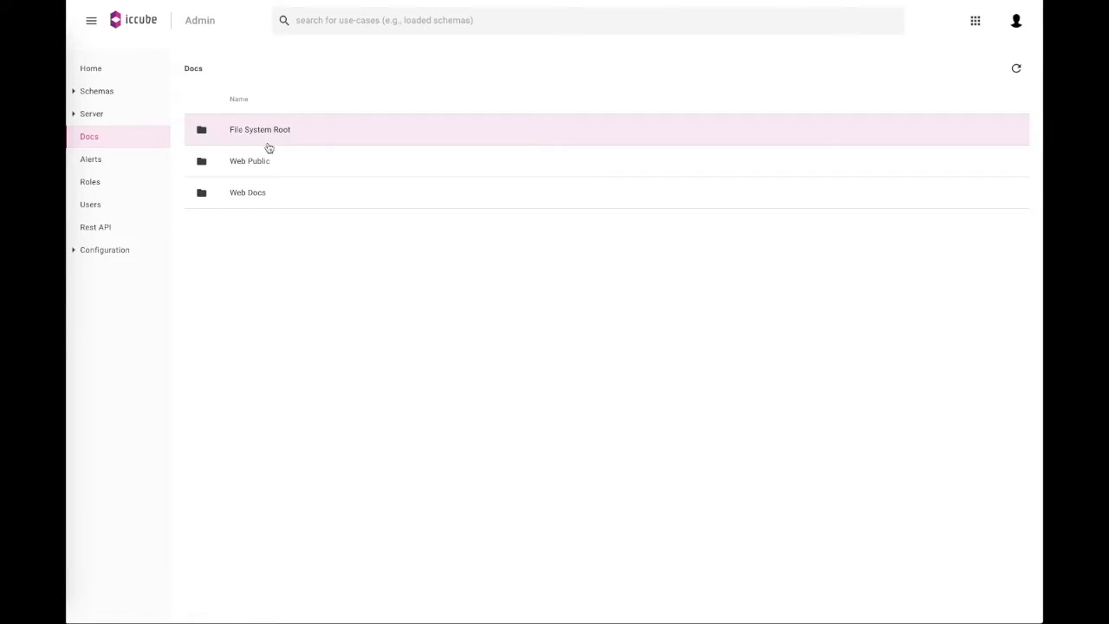
click(201, 162)
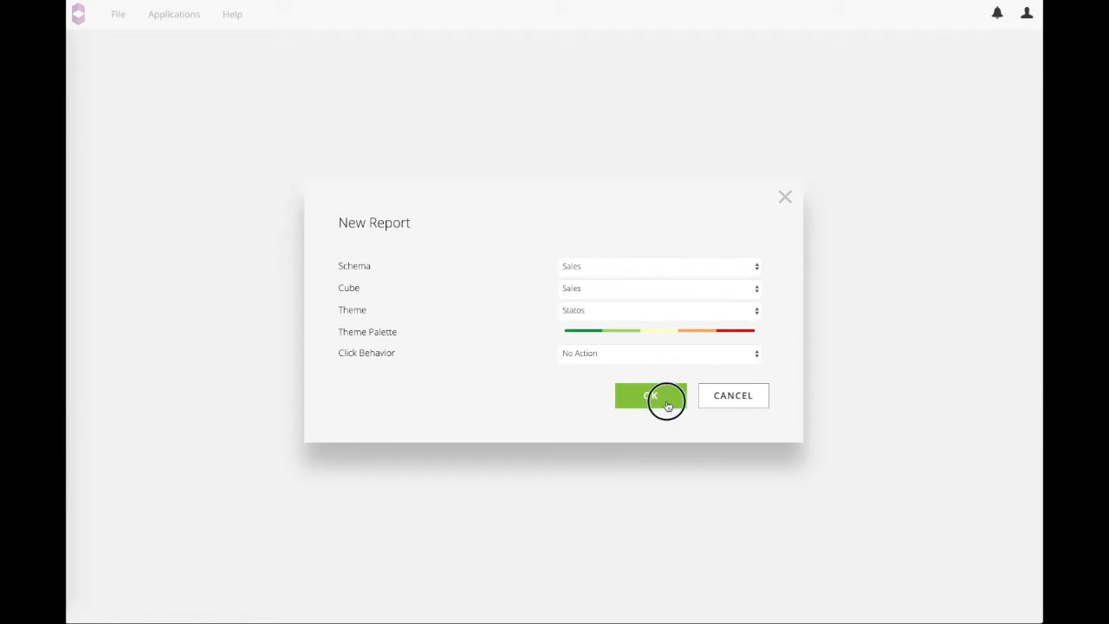
click(667, 405)
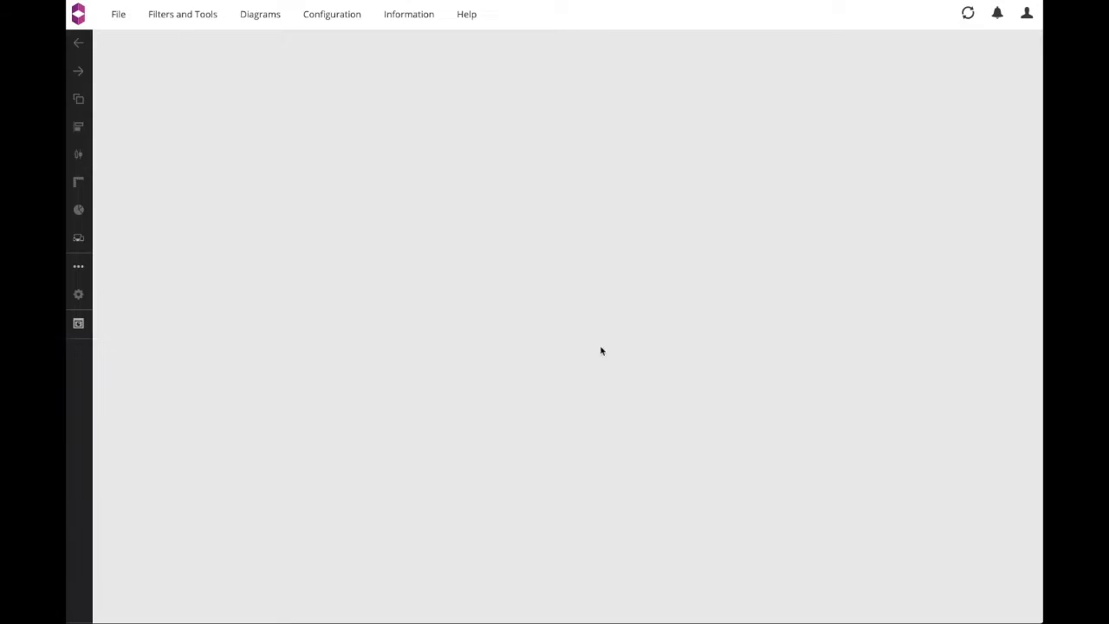
Place an enlarged column chart widget in the empty report and open its settings.
click(260, 17)
click(253, 61)
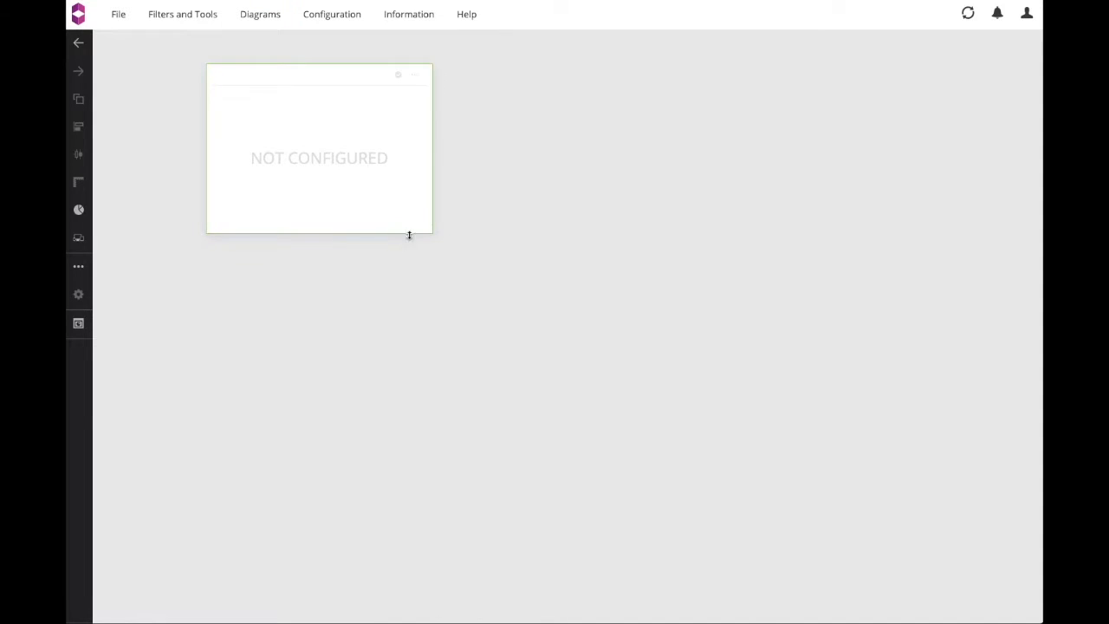
drag(433, 233, 602, 345)
click(583, 76)
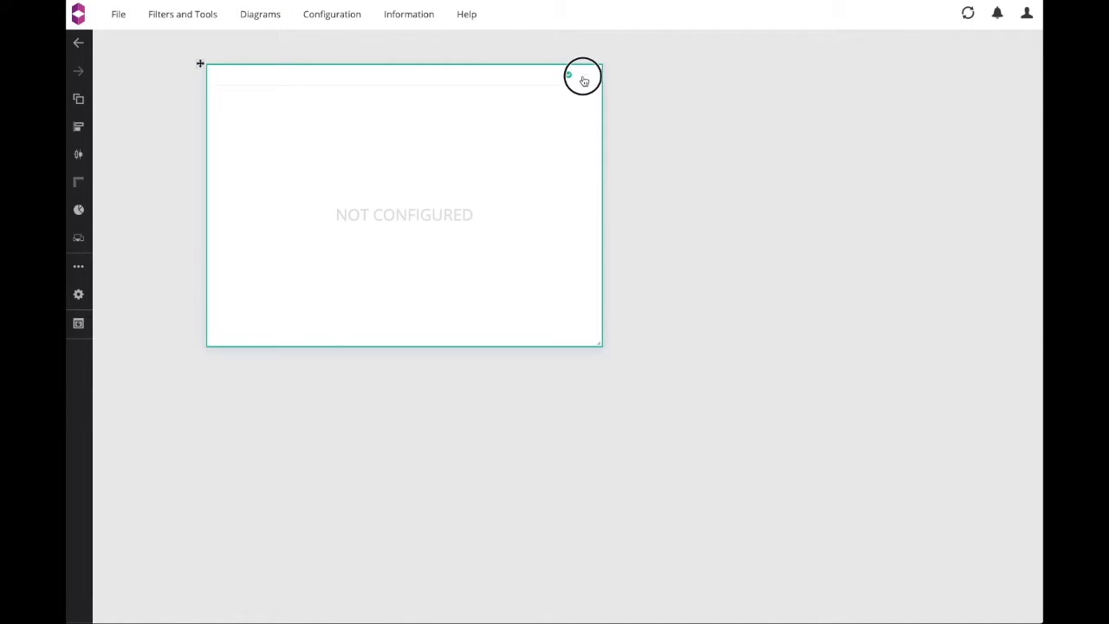
click(612, 87)
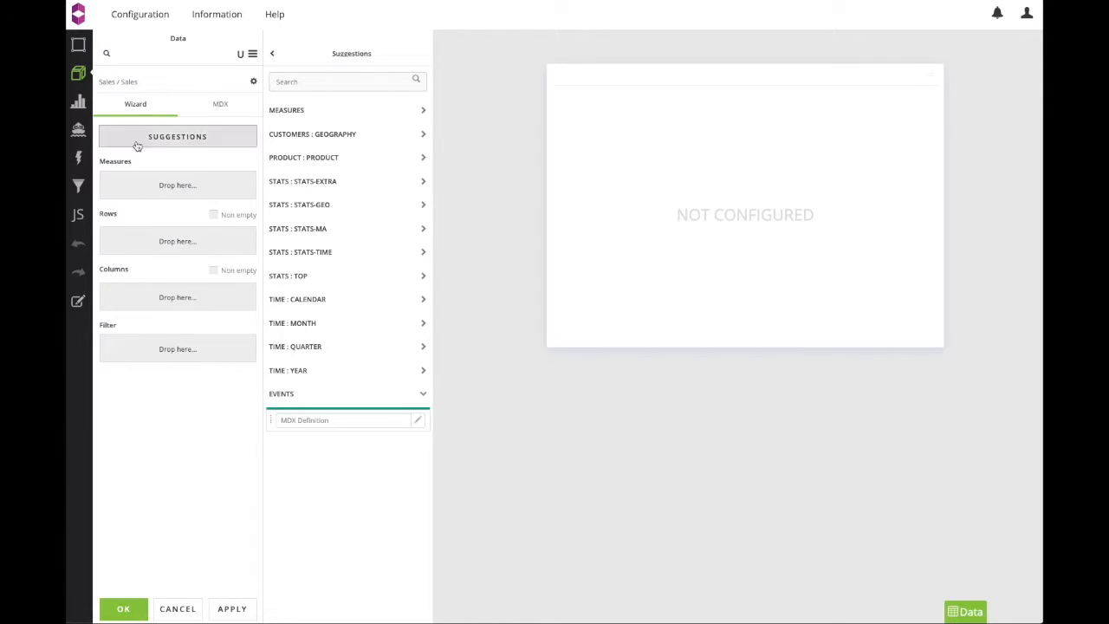
Look through the chart's settings sections, including General, Data, Navigation, Filtering, Hooks and Data Render.
click(79, 45)
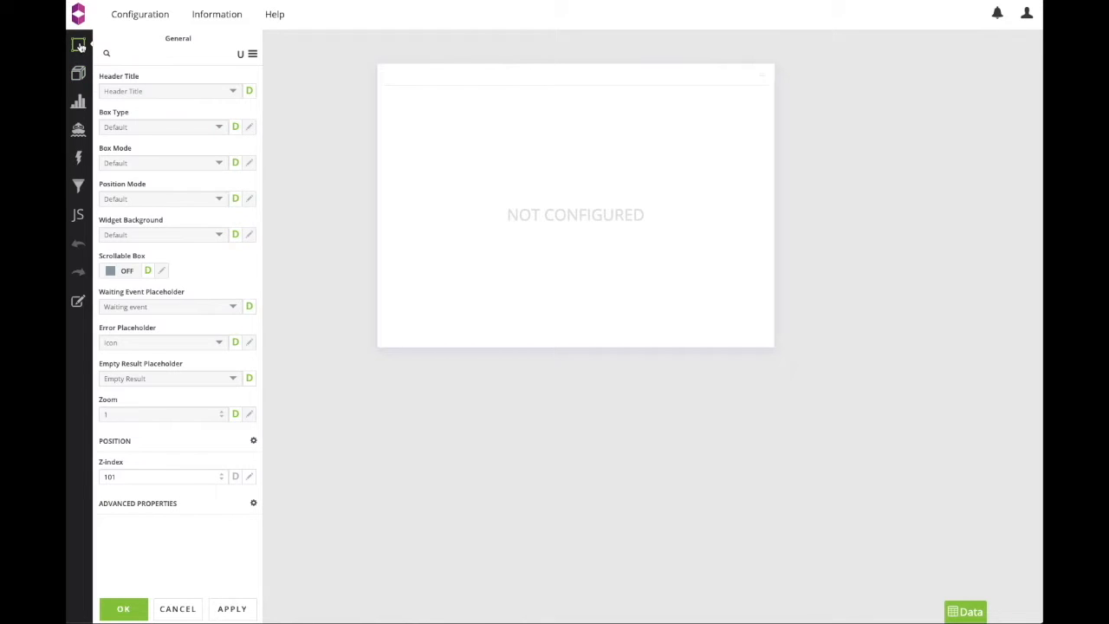
click(80, 77)
click(78, 103)
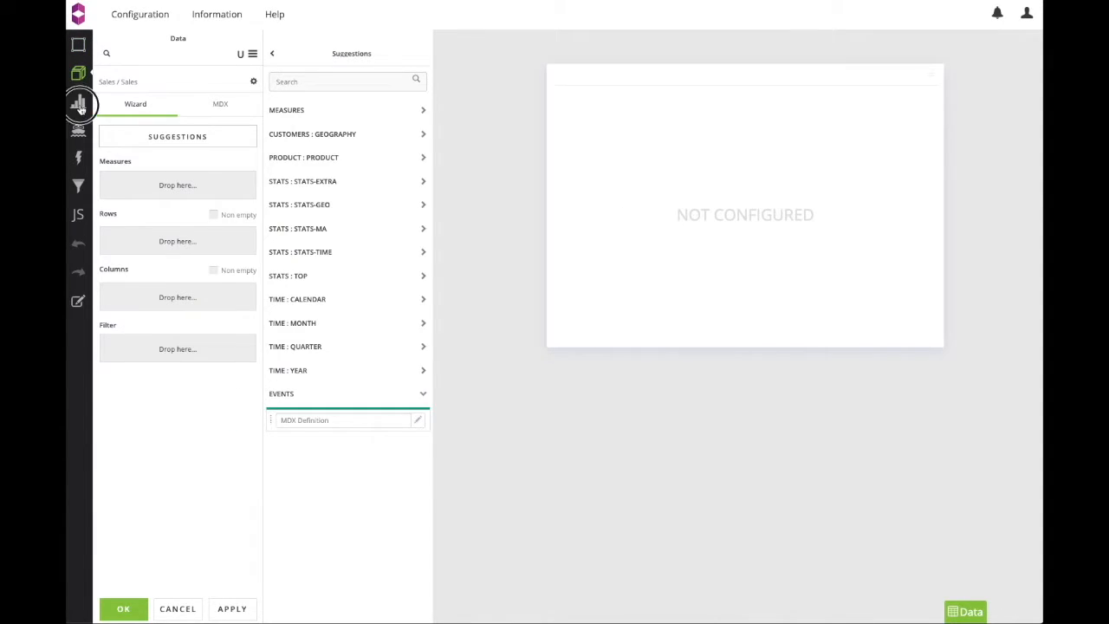
click(79, 130)
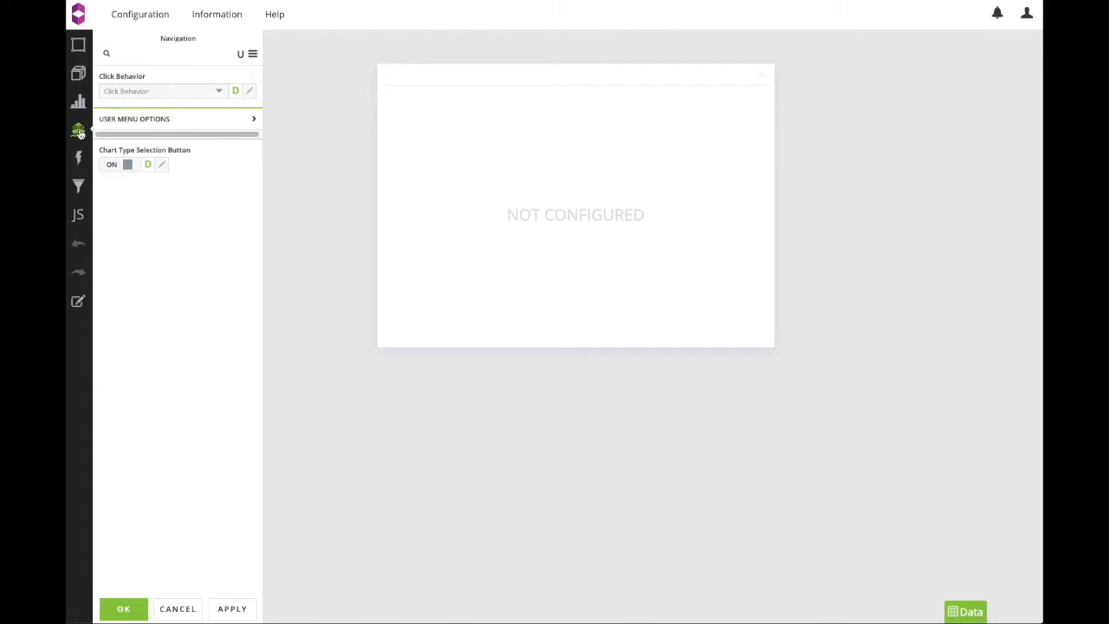
click(80, 158)
click(79, 185)
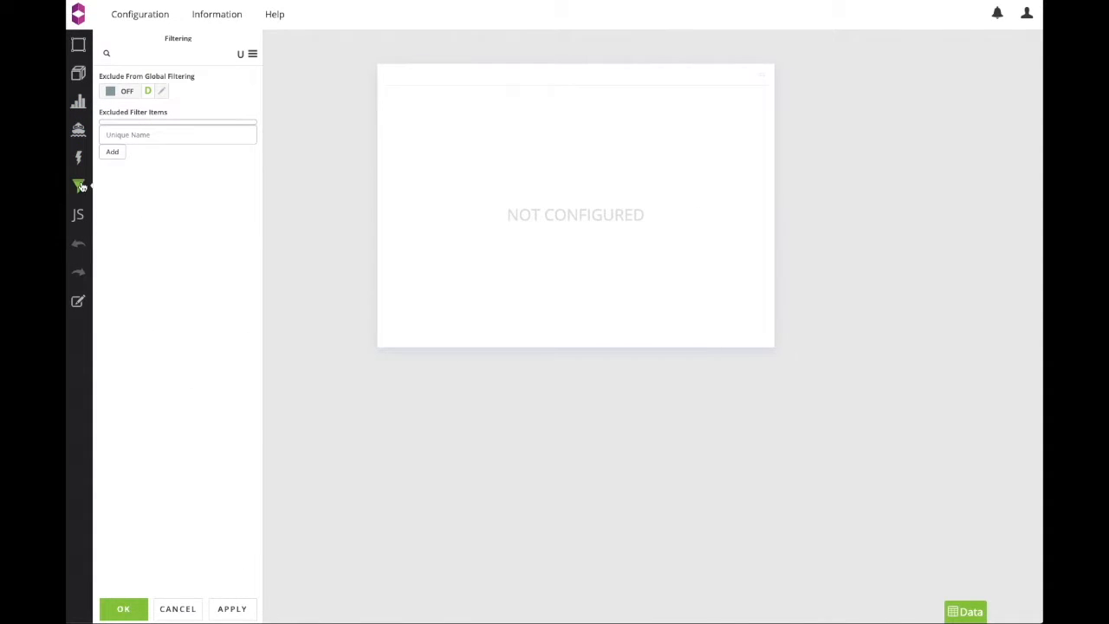
click(79, 214)
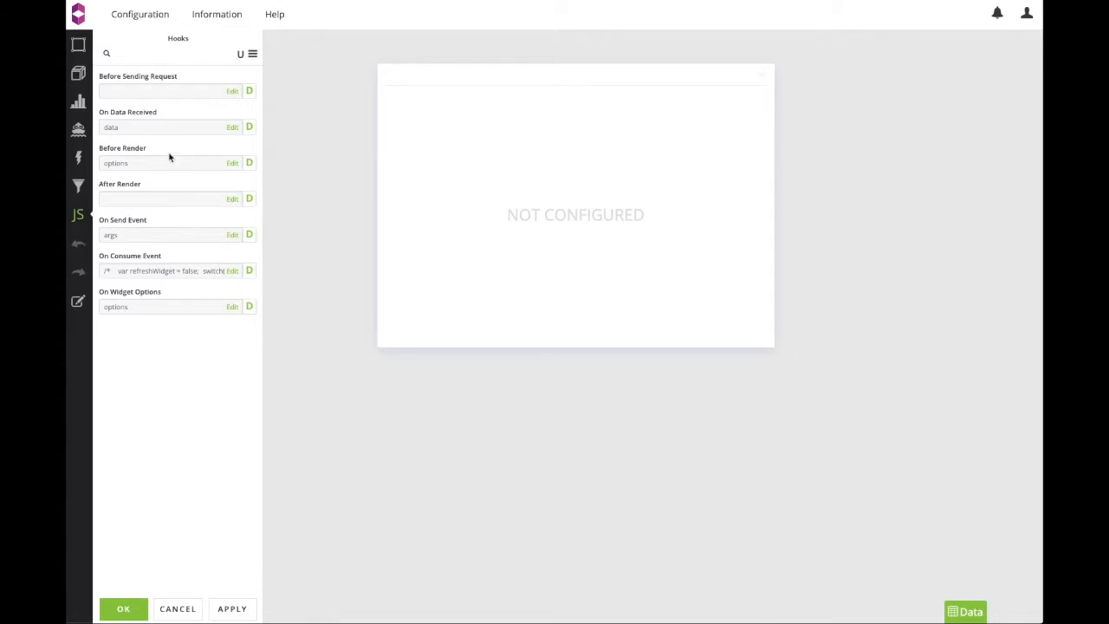
click(78, 102)
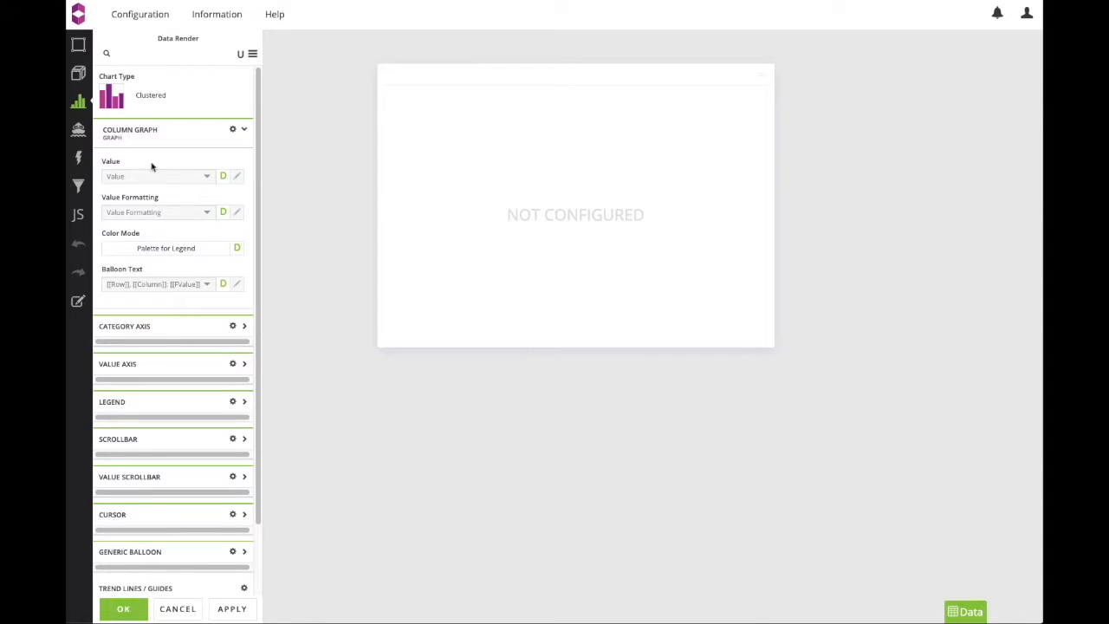
Set the chart's rows to the Region level of Customers Geography and its measure to Amount, and apply the data.
click(78, 74)
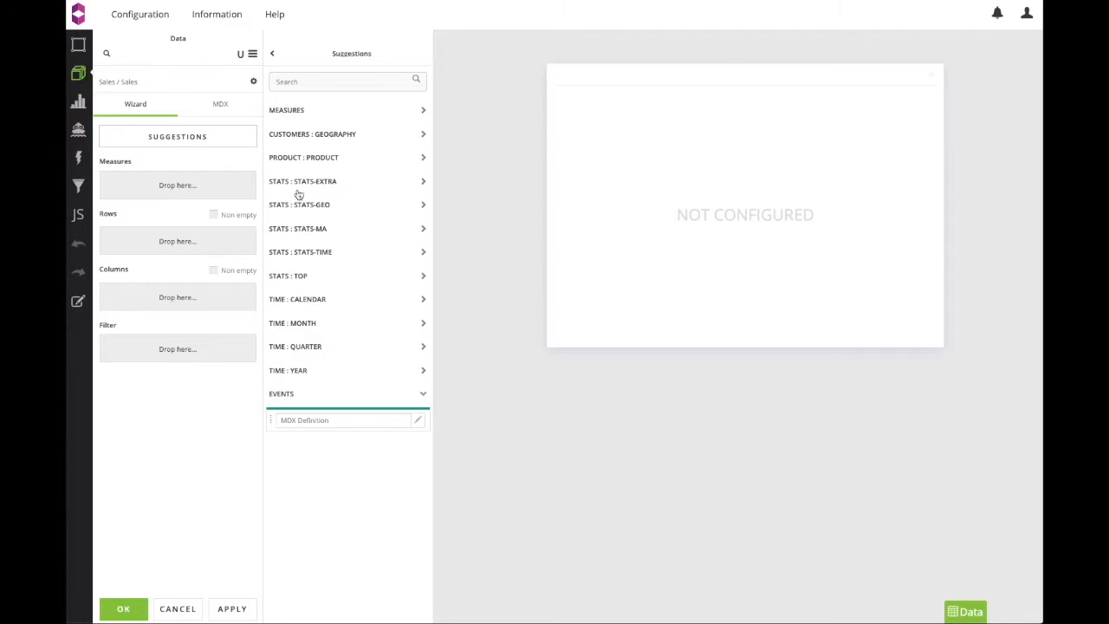
click(296, 145)
drag(290, 201, 233, 230)
click(294, 114)
drag(290, 134, 187, 191)
click(229, 606)
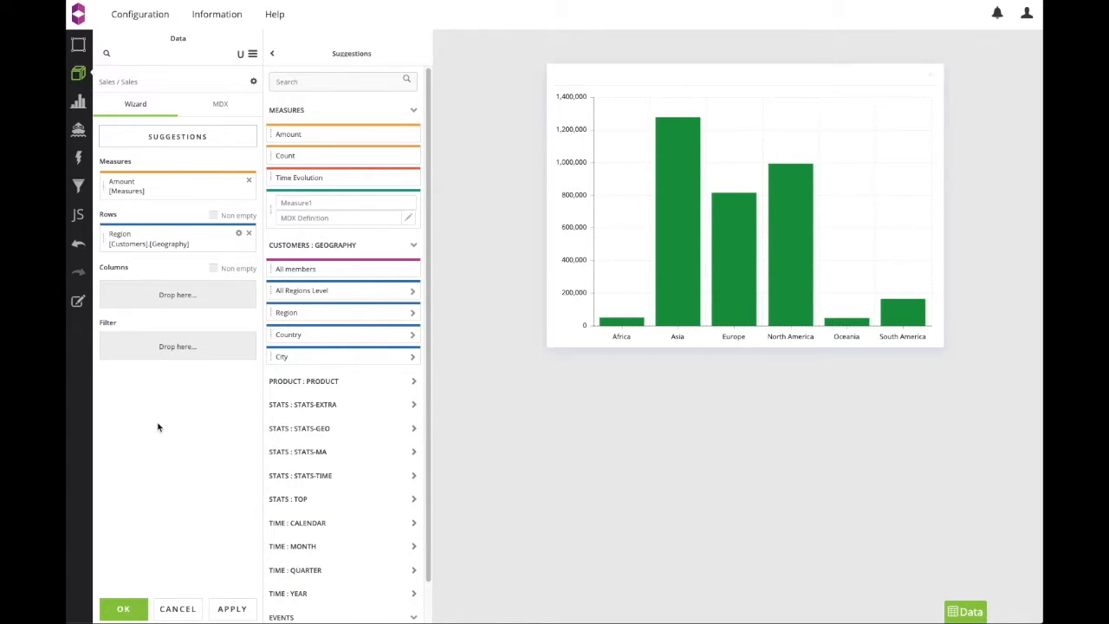
Examine the MDX query generated for the chart without changing it, and return to the wizard view.
click(222, 106)
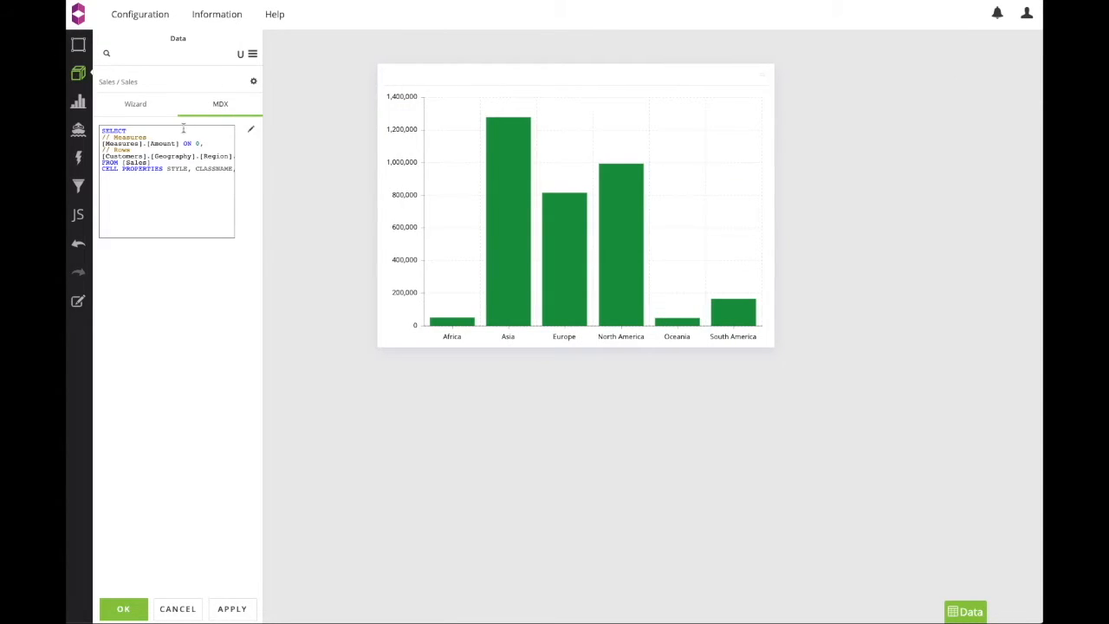
click(252, 130)
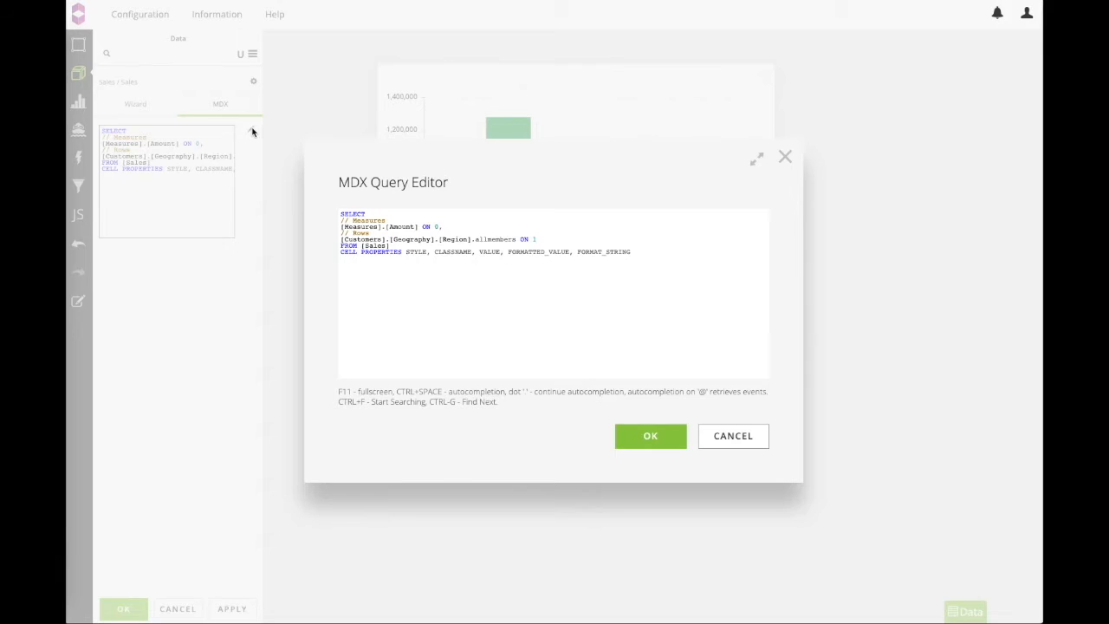
click(733, 438)
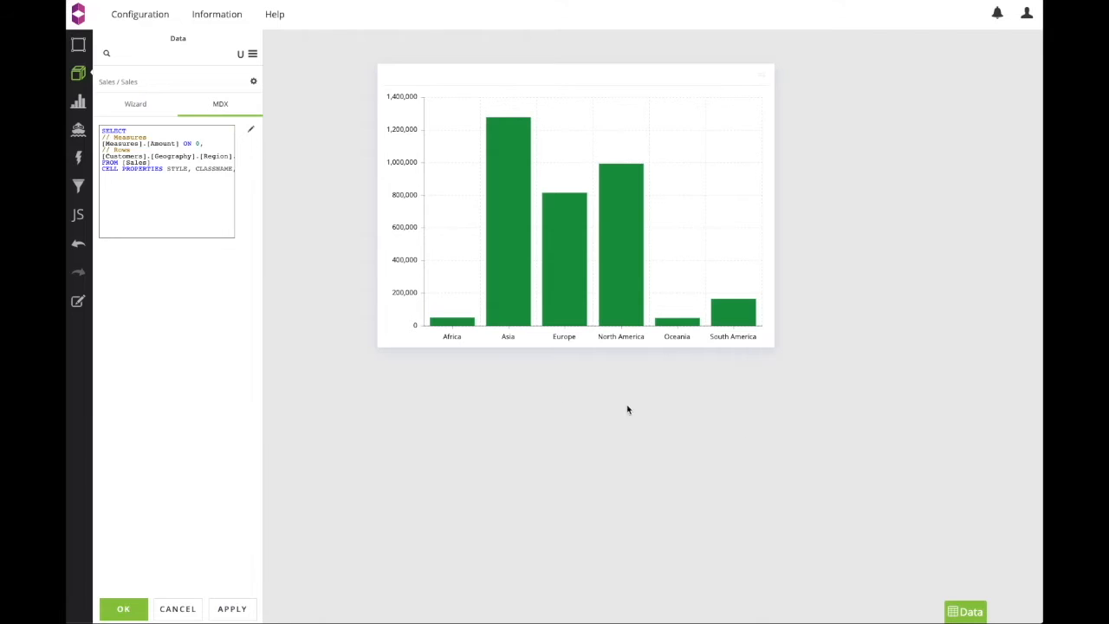
click(137, 106)
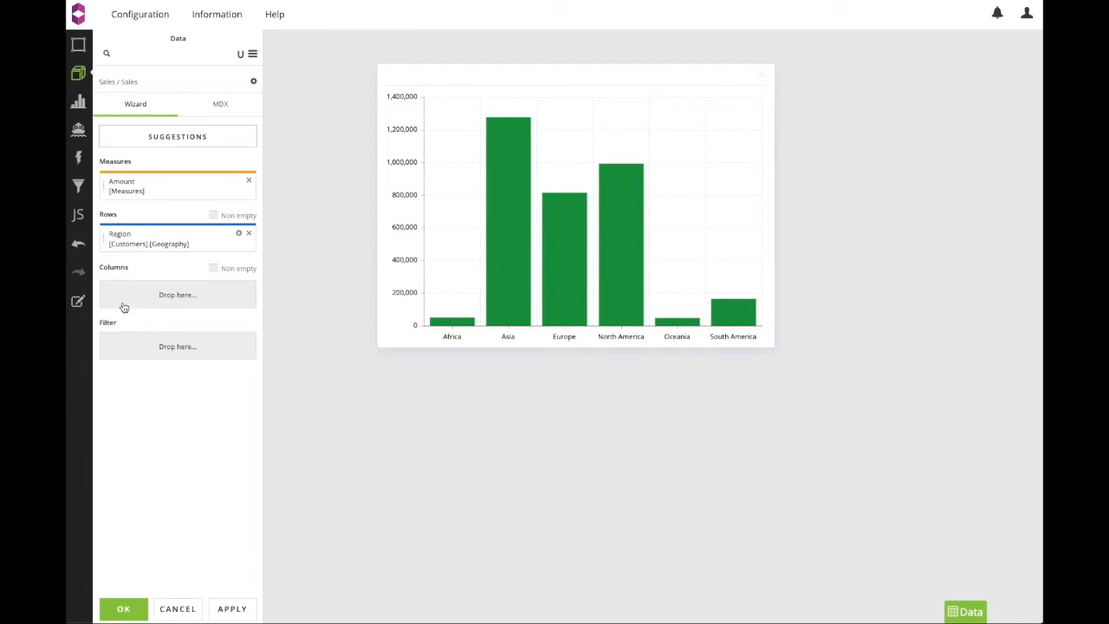
Confirm the chart's data setup and move the chart farther right on the report canvas.
click(123, 608)
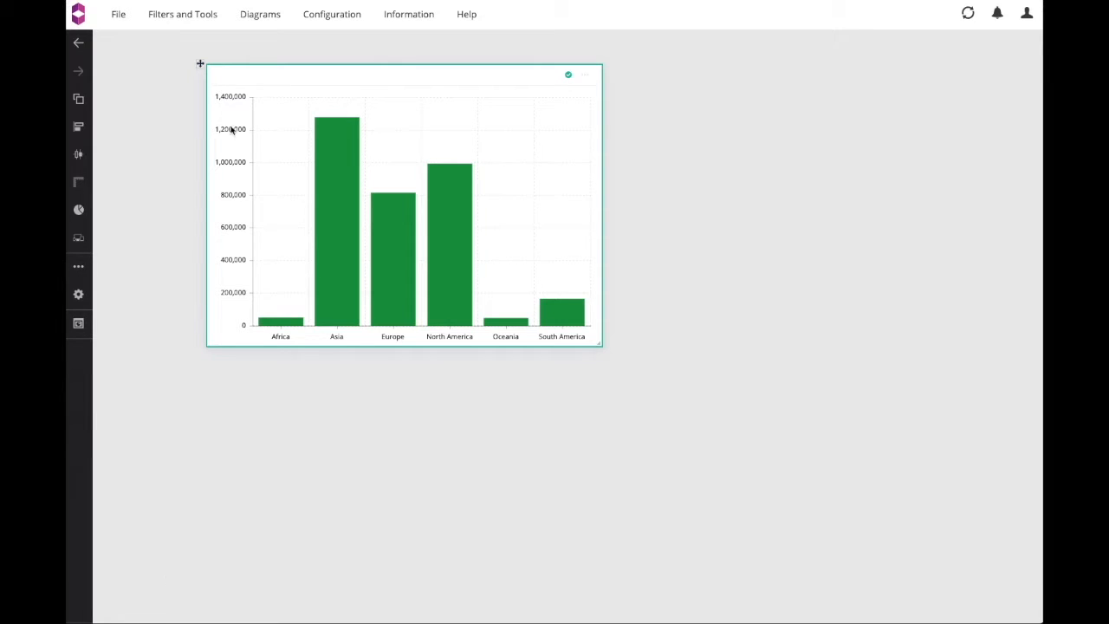
drag(241, 76, 410, 79)
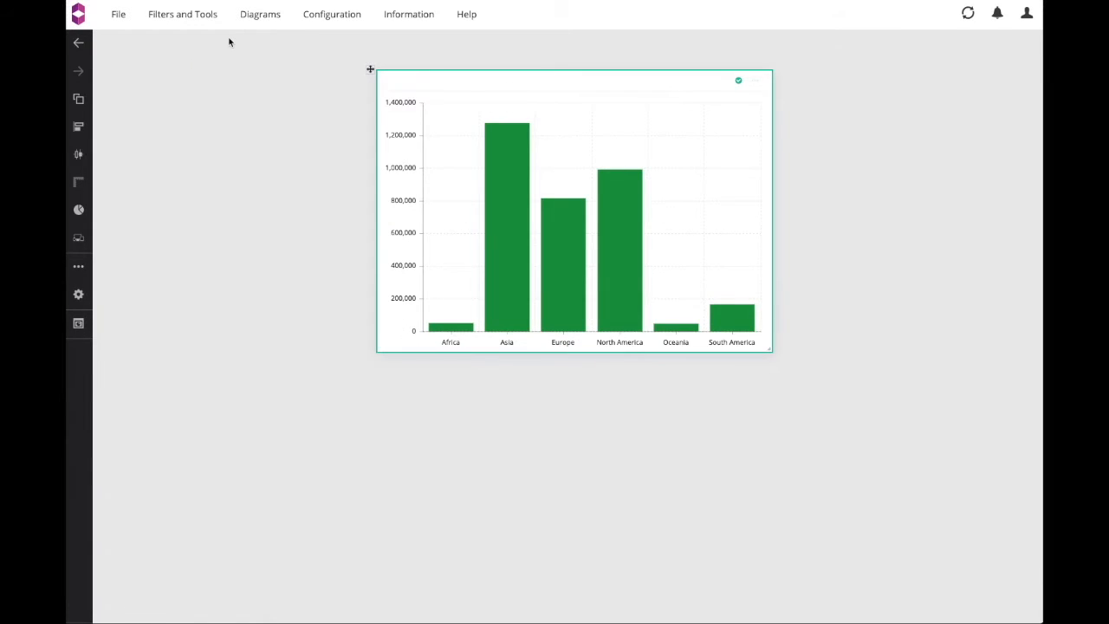
Reopen the chart's data settings, add the Product Category level to the rows beneath Region, and apply it.
click(756, 80)
click(778, 92)
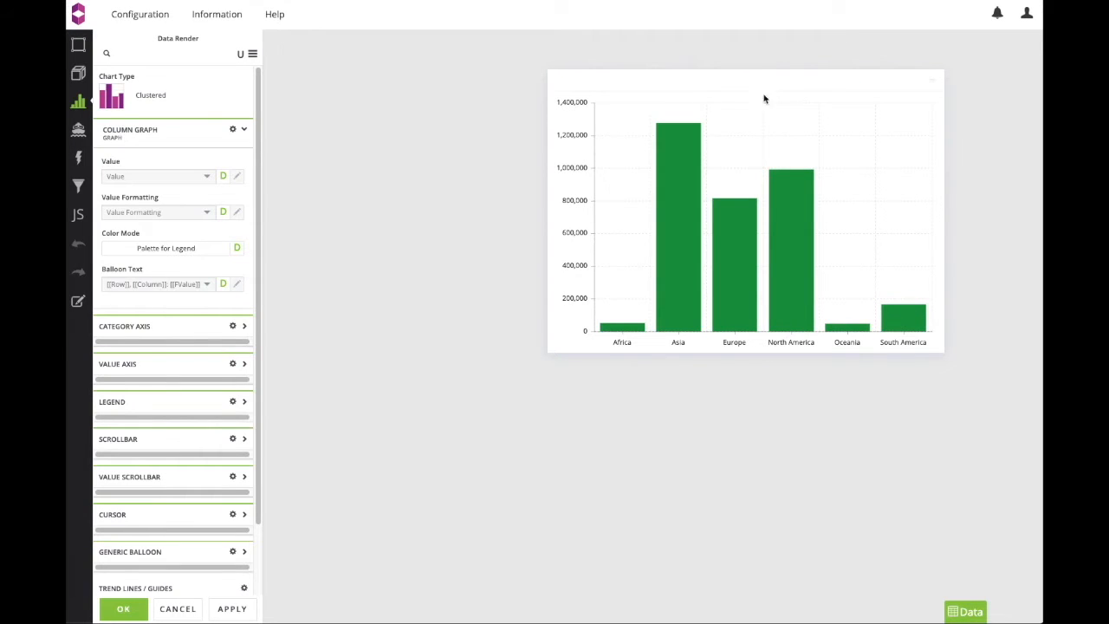
click(78, 73)
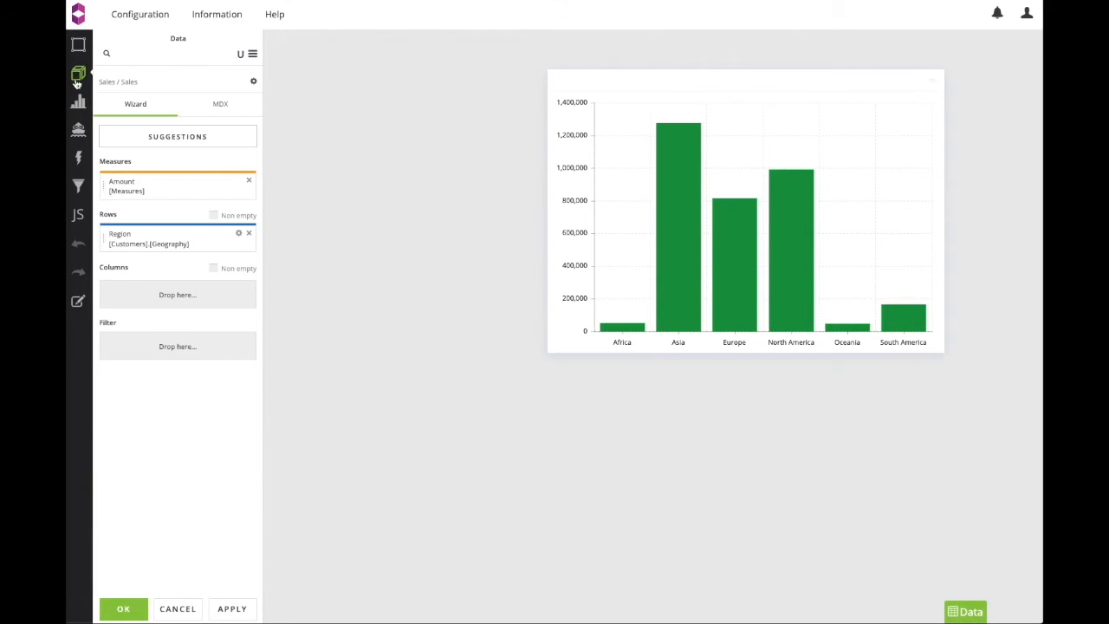
click(156, 299)
click(313, 161)
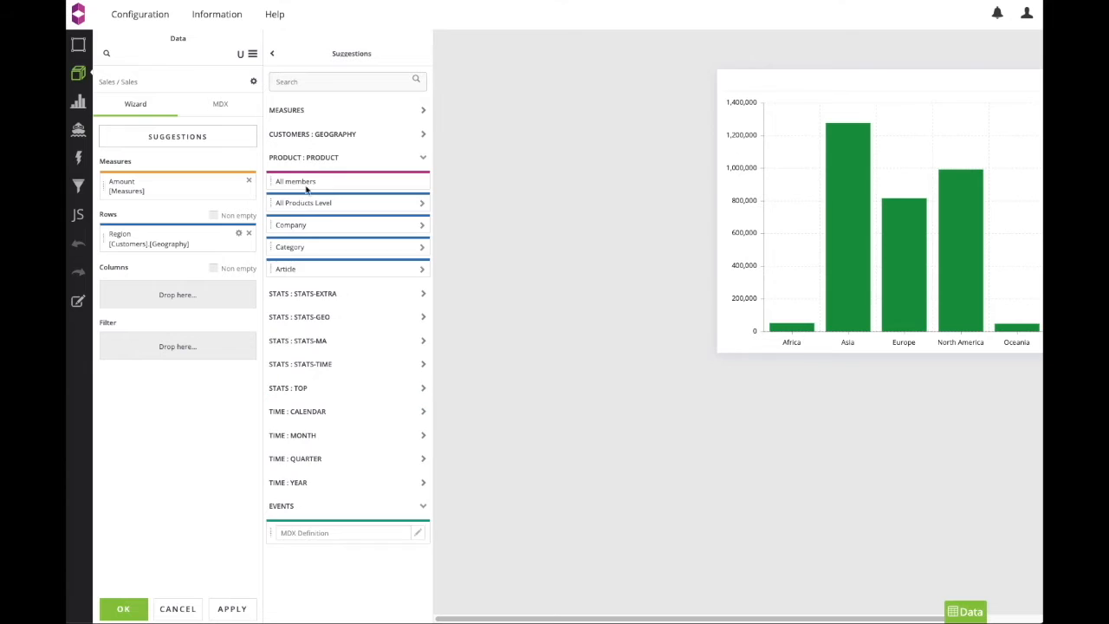
drag(289, 248, 167, 277)
click(232, 608)
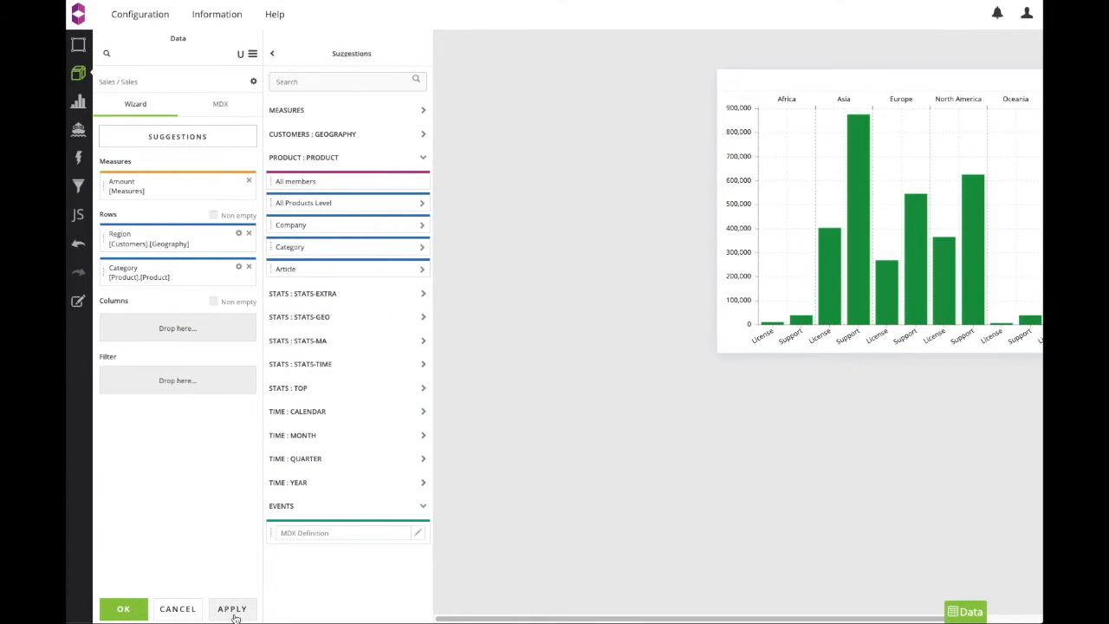
Move the Category level from the chart's rows to its columns and apply the change.
drag(523, 619, 620, 620)
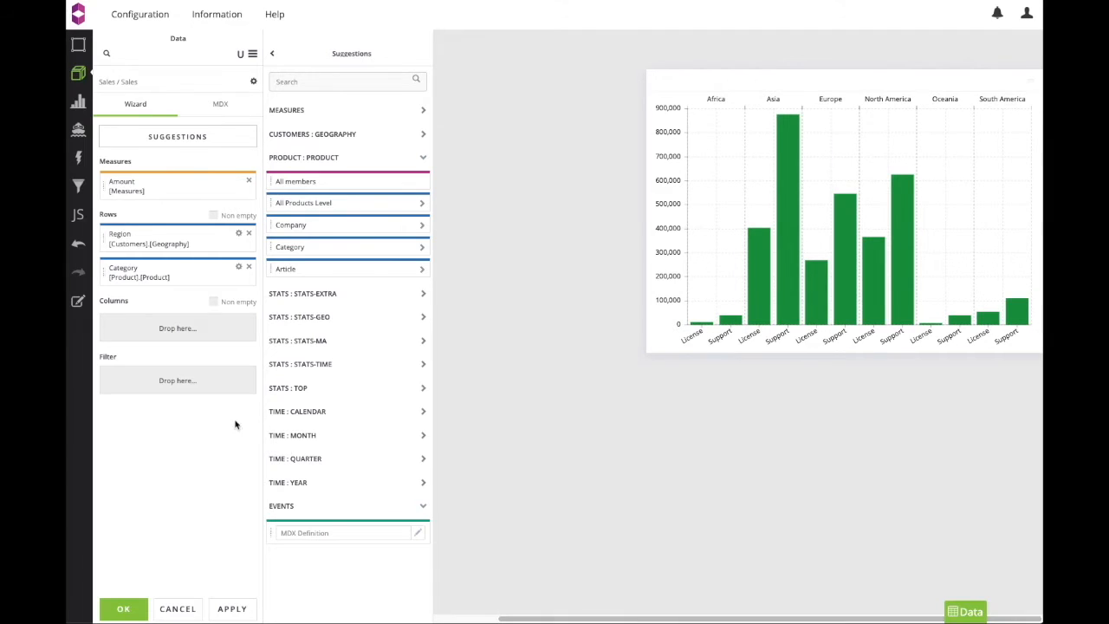
drag(126, 269, 124, 354)
click(232, 609)
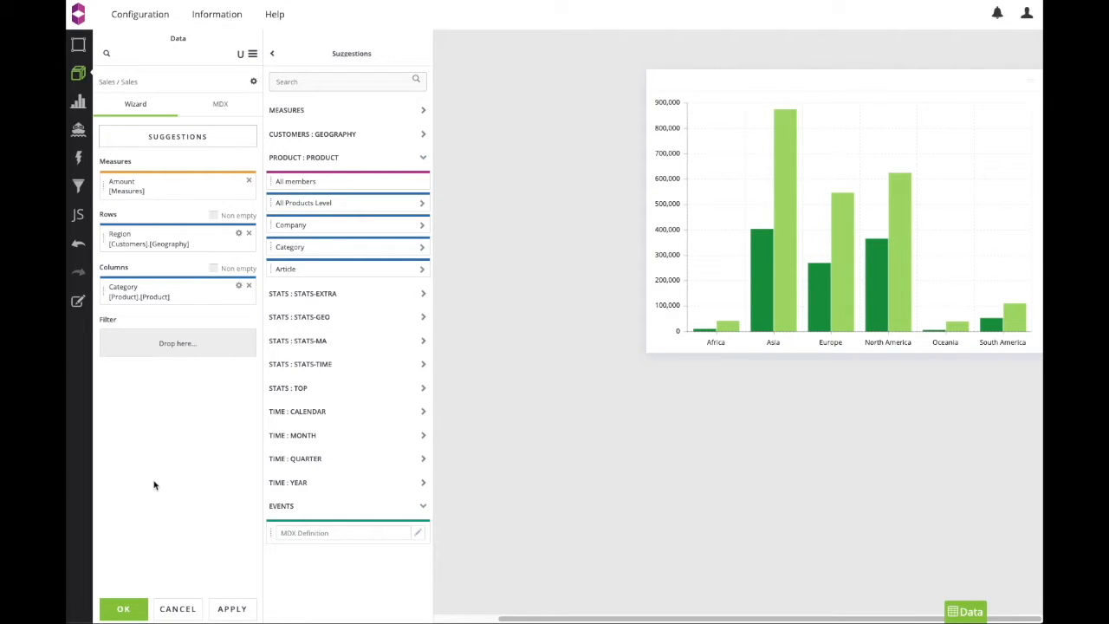
Enable the chart's legend and apply the setting.
click(77, 103)
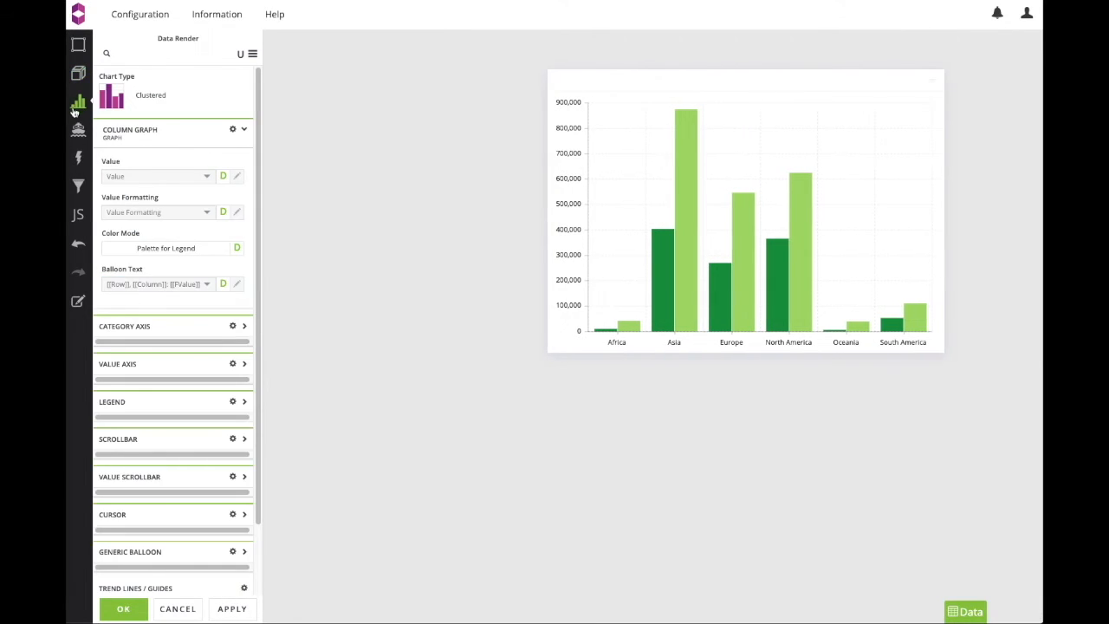
click(131, 402)
click(114, 441)
click(239, 609)
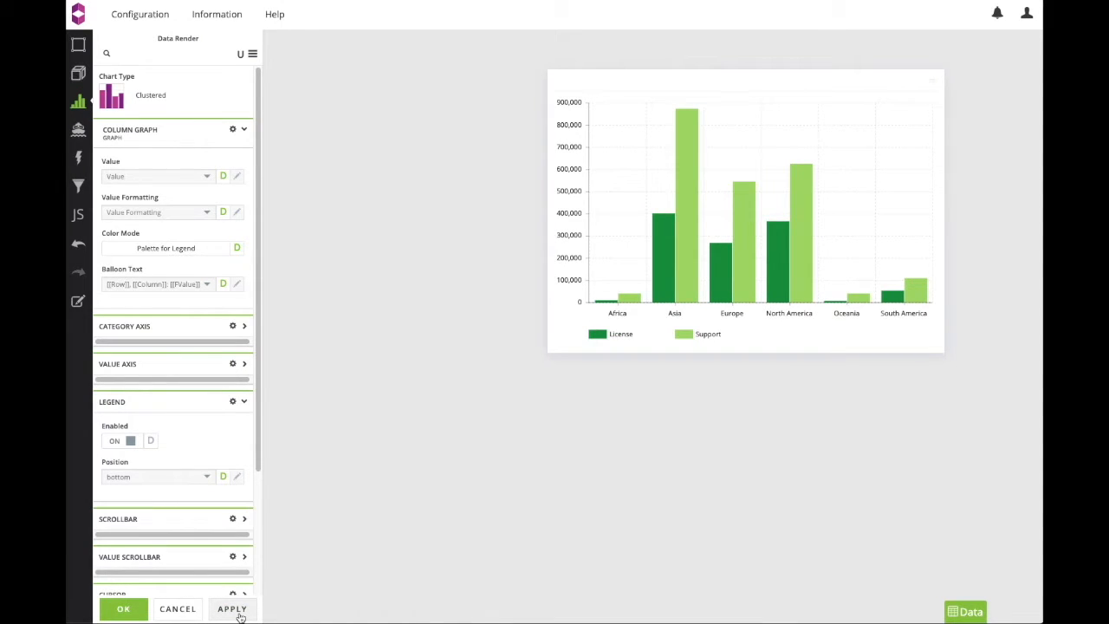
Swap the chart's axes so that Category is on the rows and Region on the columns, and apply it.
click(77, 75)
drag(119, 293, 146, 353)
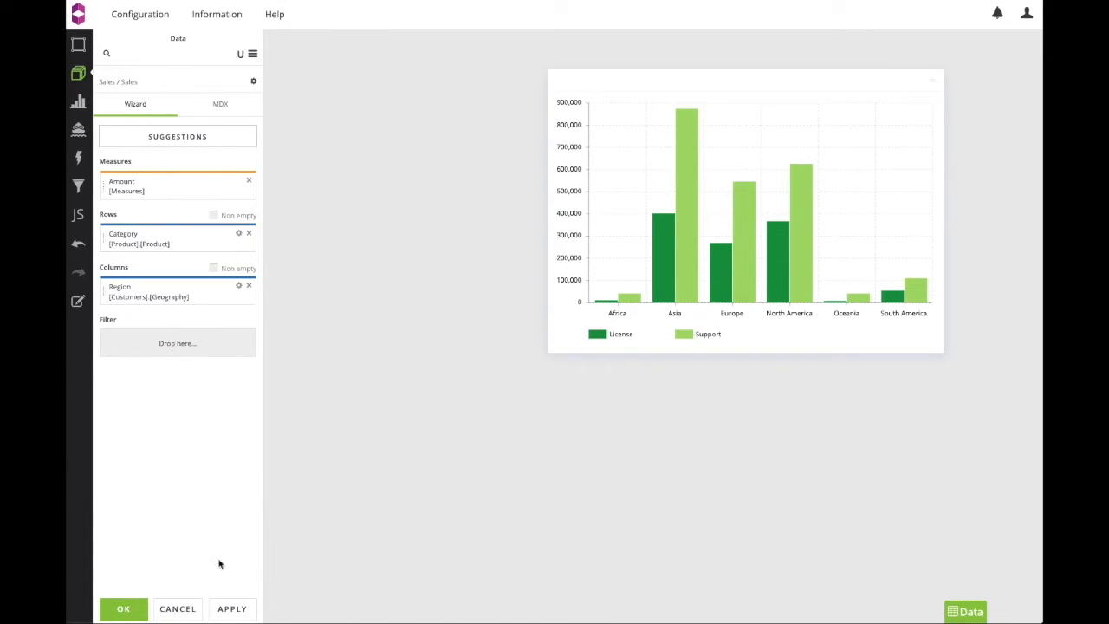
click(231, 608)
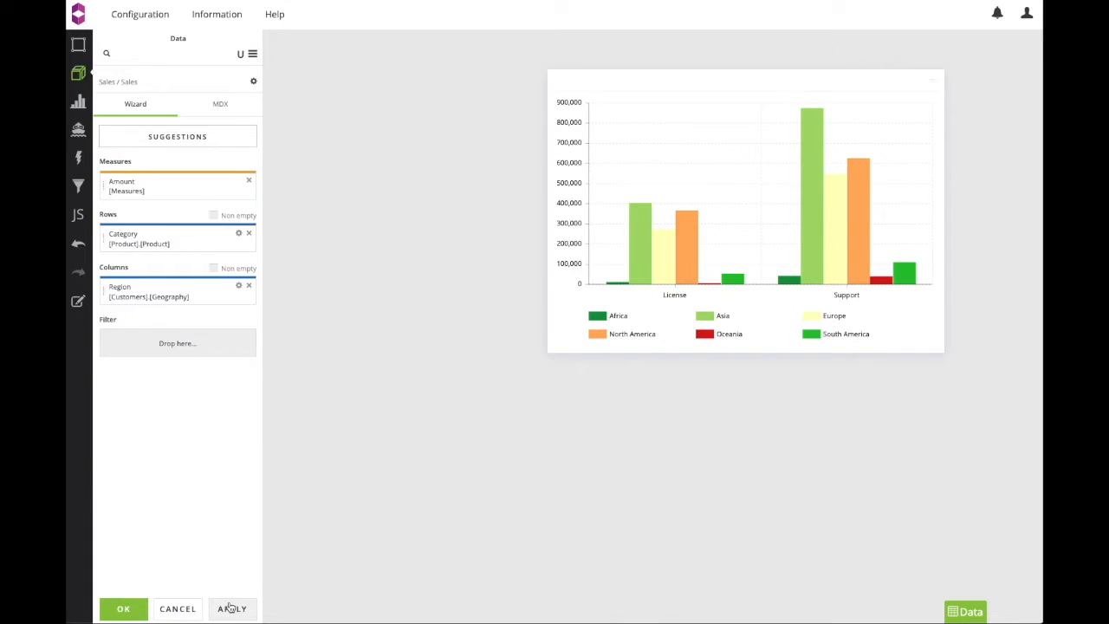
Limit the chart's Region columns to the top 3 by Amount, apply the limit and close the chart's settings.
click(240, 287)
click(273, 104)
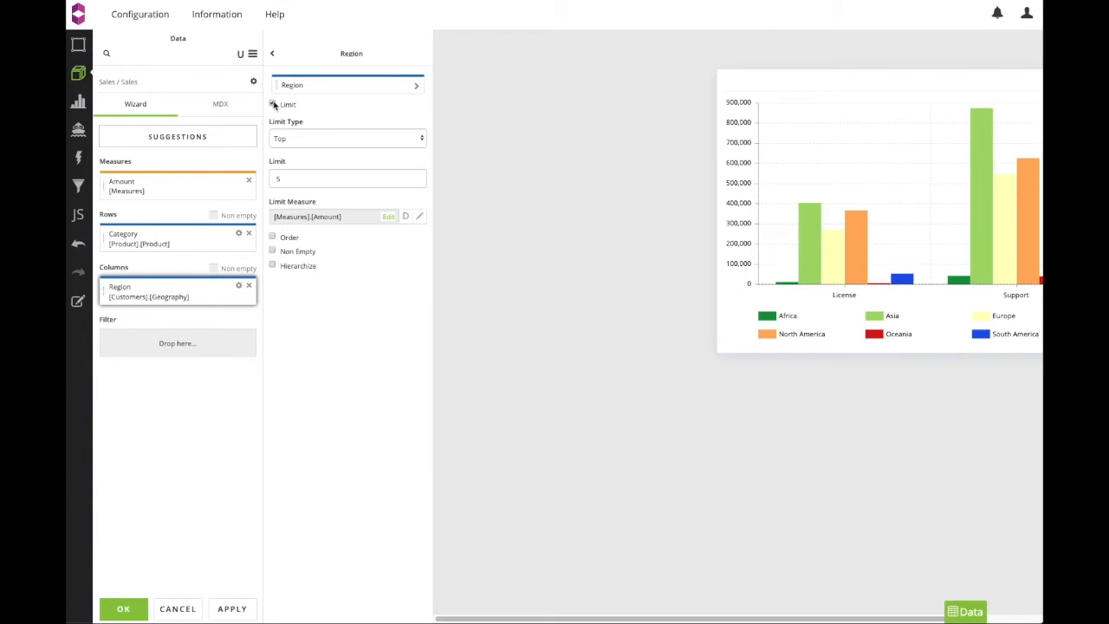
drag(283, 179, 271, 178)
text(3)
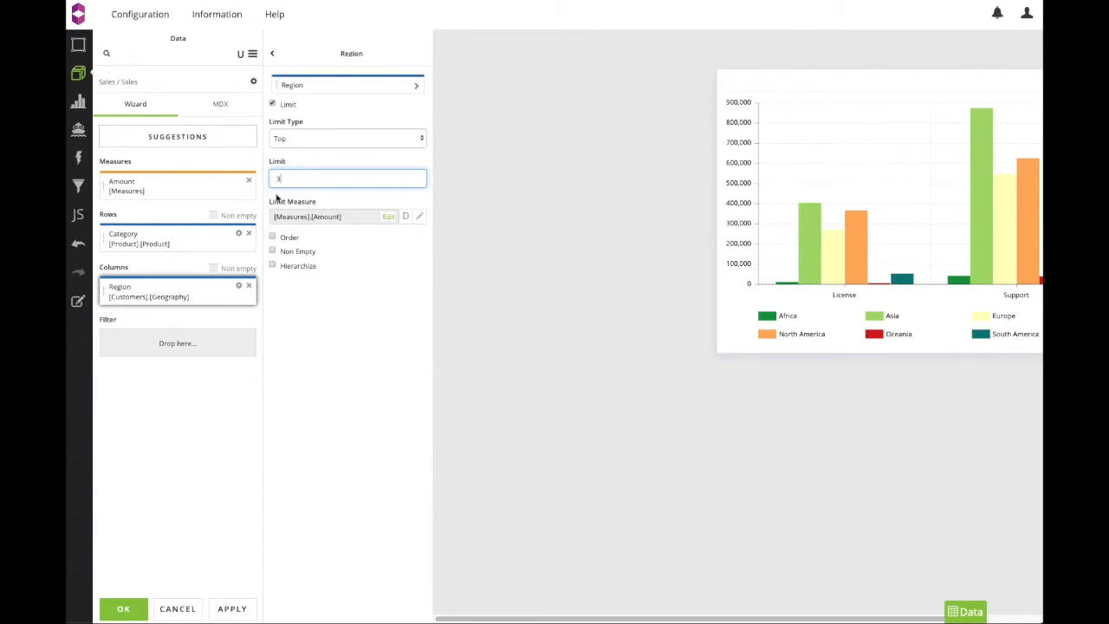
click(225, 610)
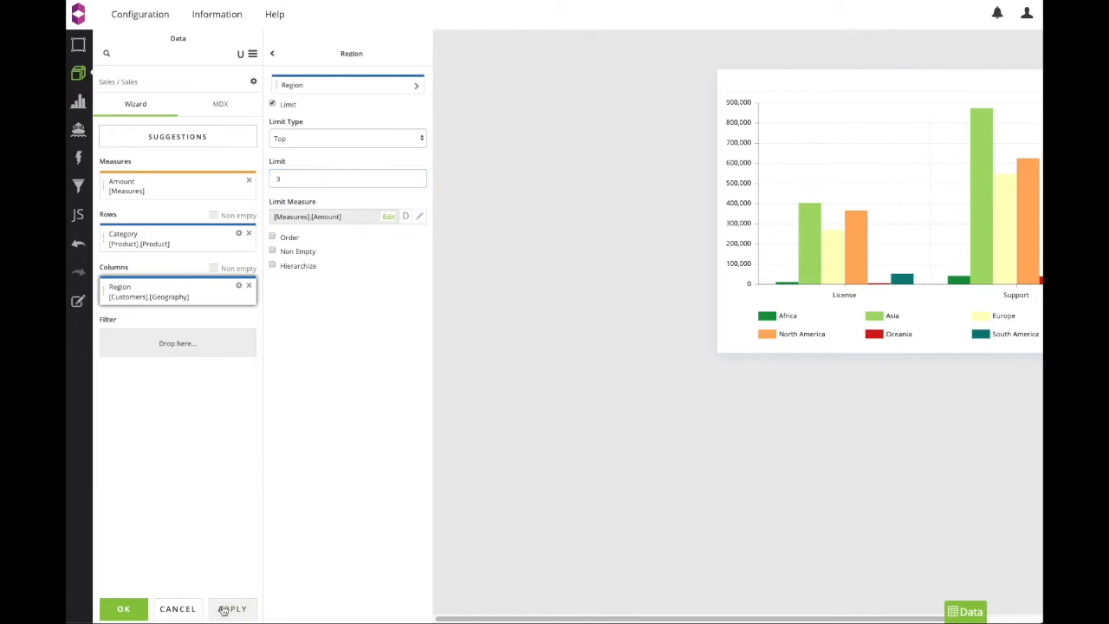
click(124, 609)
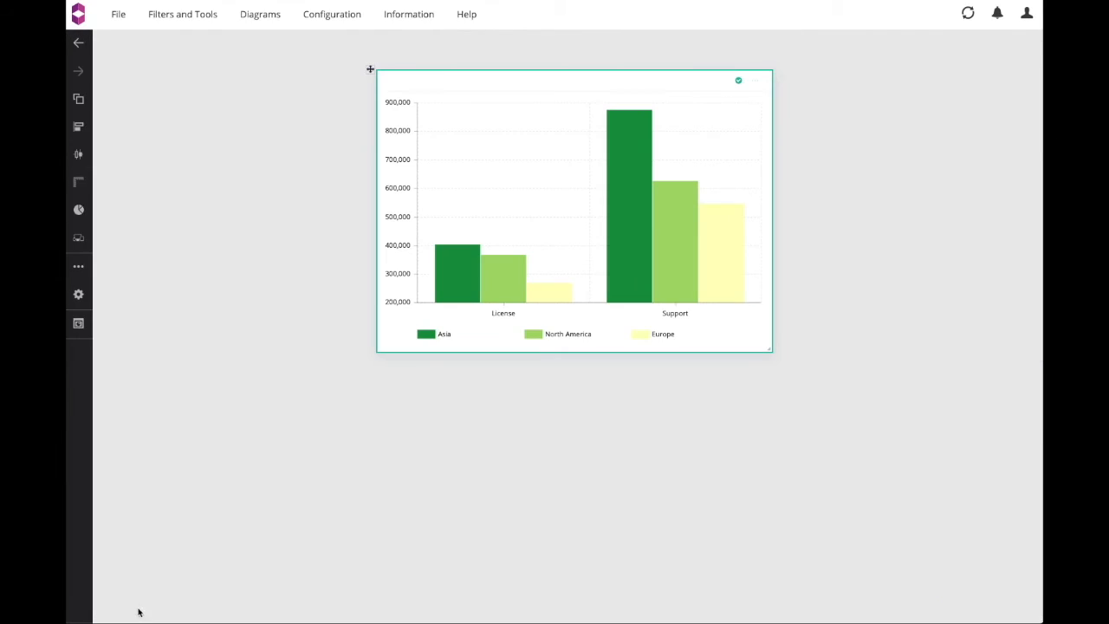
Add a filter widget to the left of the chart and stretch it downwards to nearly the chart's height.
click(182, 14)
drag(179, 37, 194, 73)
drag(211, 145, 196, 312)
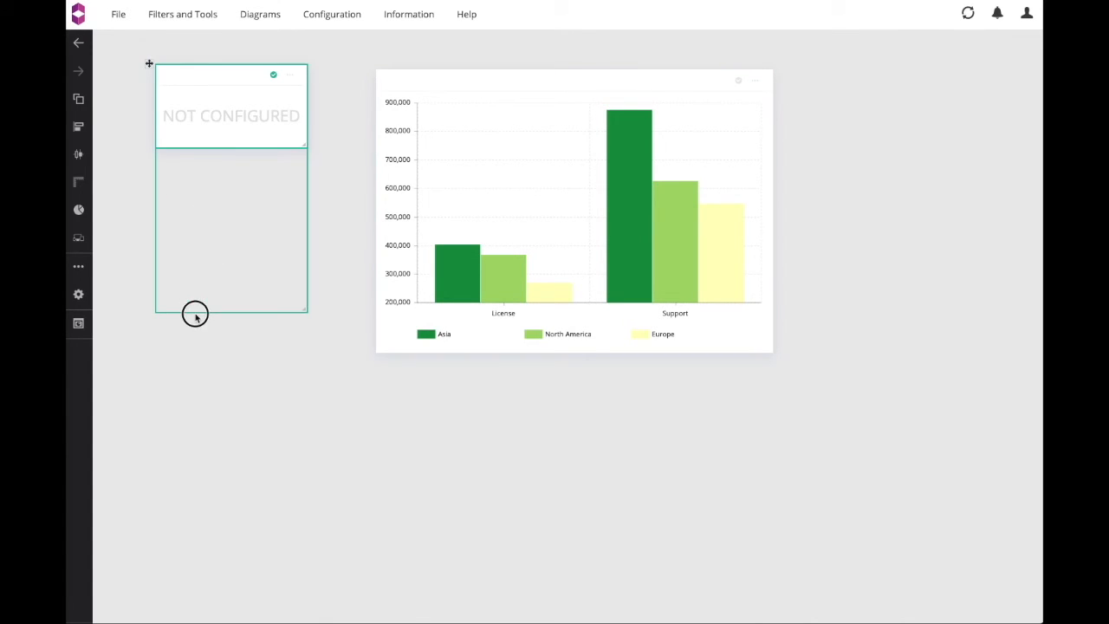
Open the filter widget's data settings and assign the Product dimension's article level as its members.
click(279, 74)
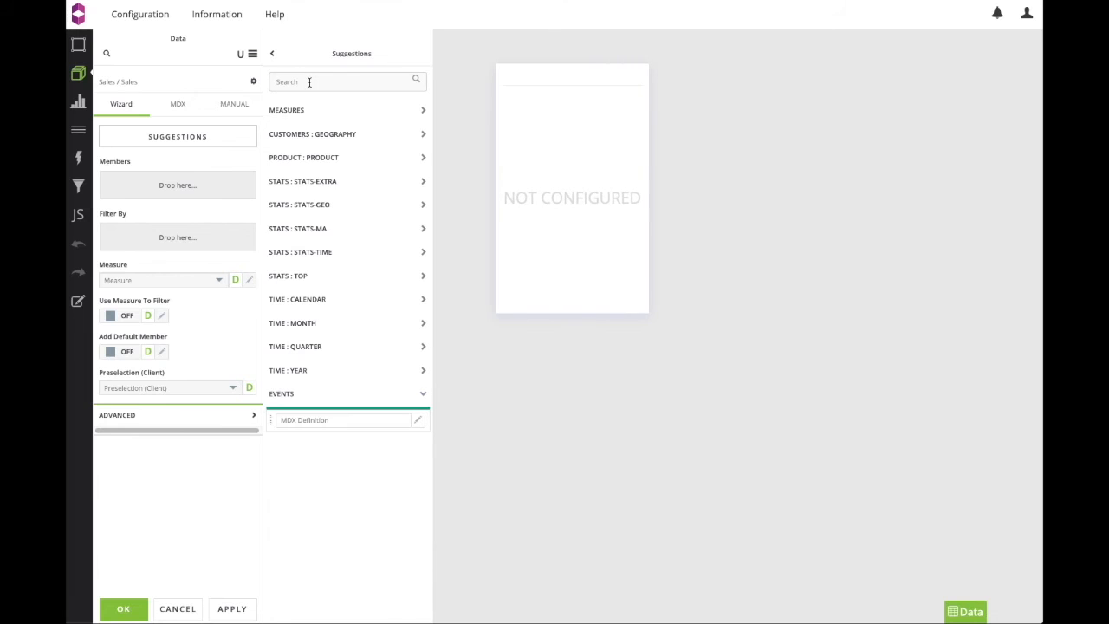
click(317, 163)
drag(295, 269, 167, 189)
Apply the filter's default Multi Select rendering, switch its type to Buttons List, and apply that.
click(78, 102)
click(112, 96)
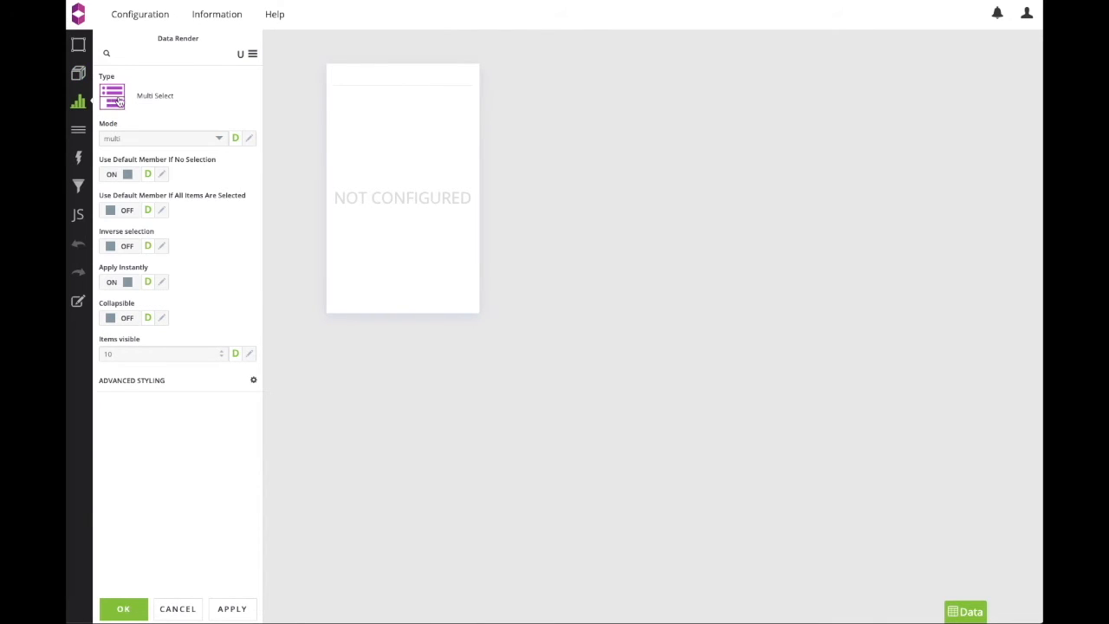
click(232, 609)
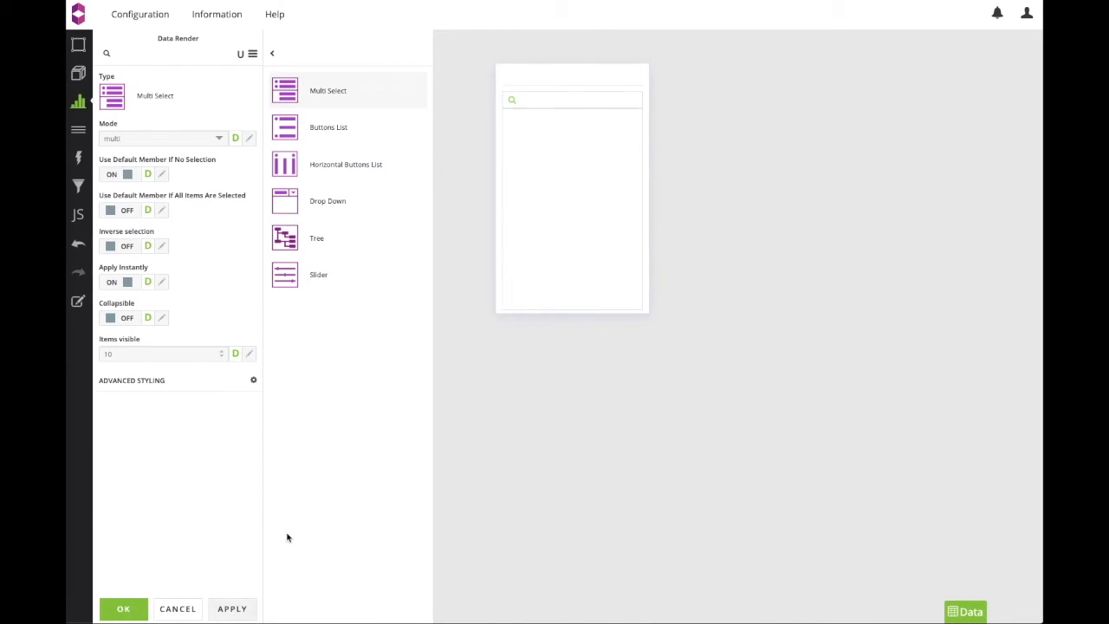
click(338, 126)
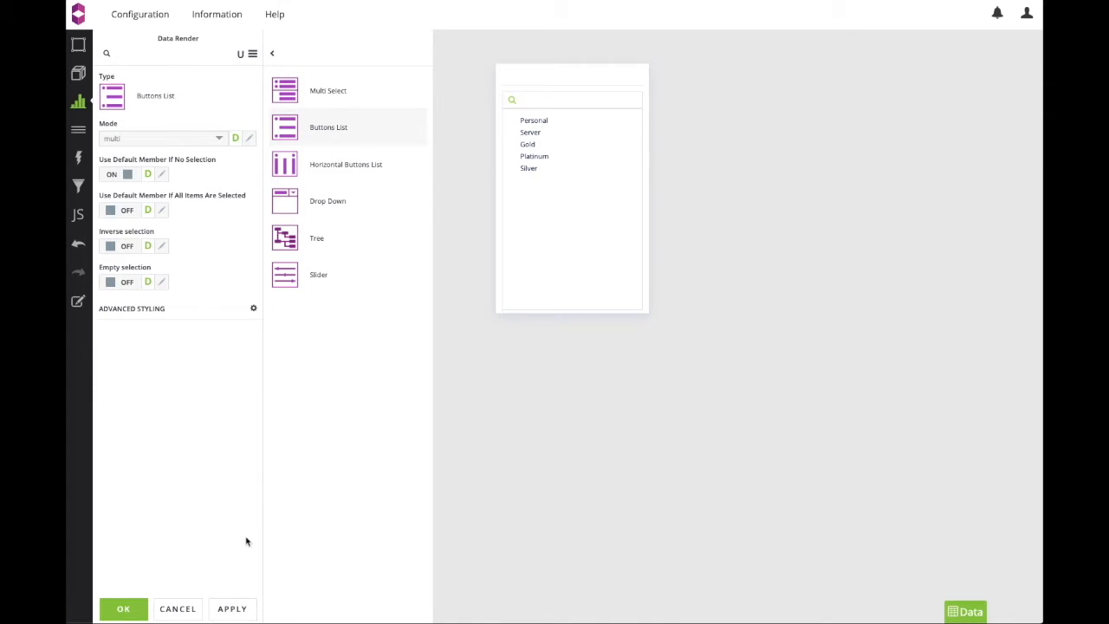
click(232, 609)
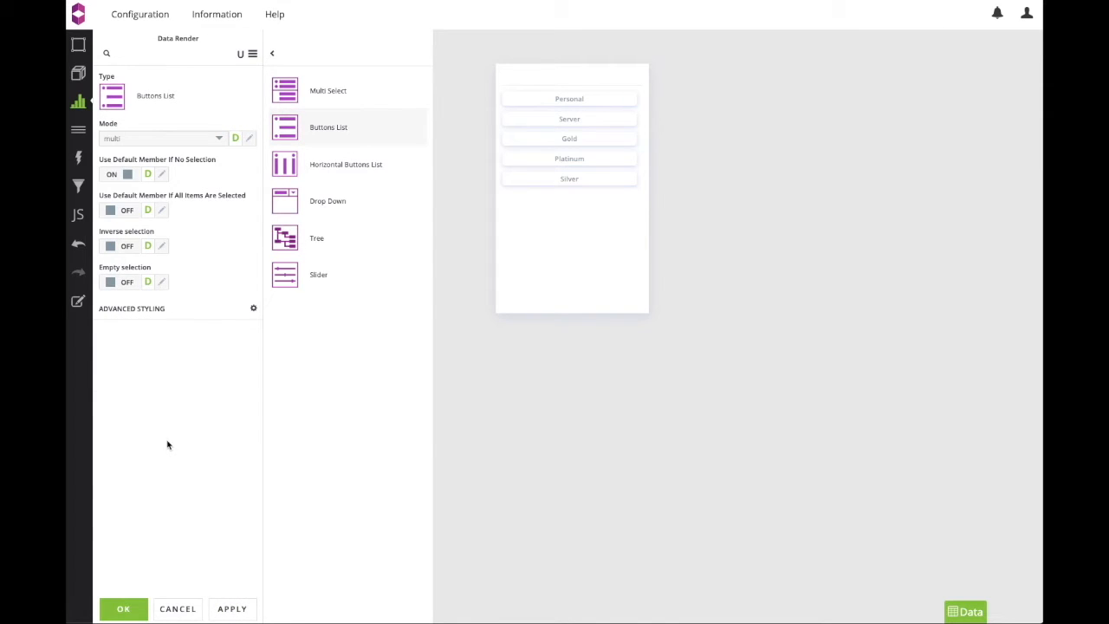
Name the filter's on Selection event "articles" and confirm the widget's settings.
click(78, 157)
drag(139, 127, 68, 123)
text(articles)
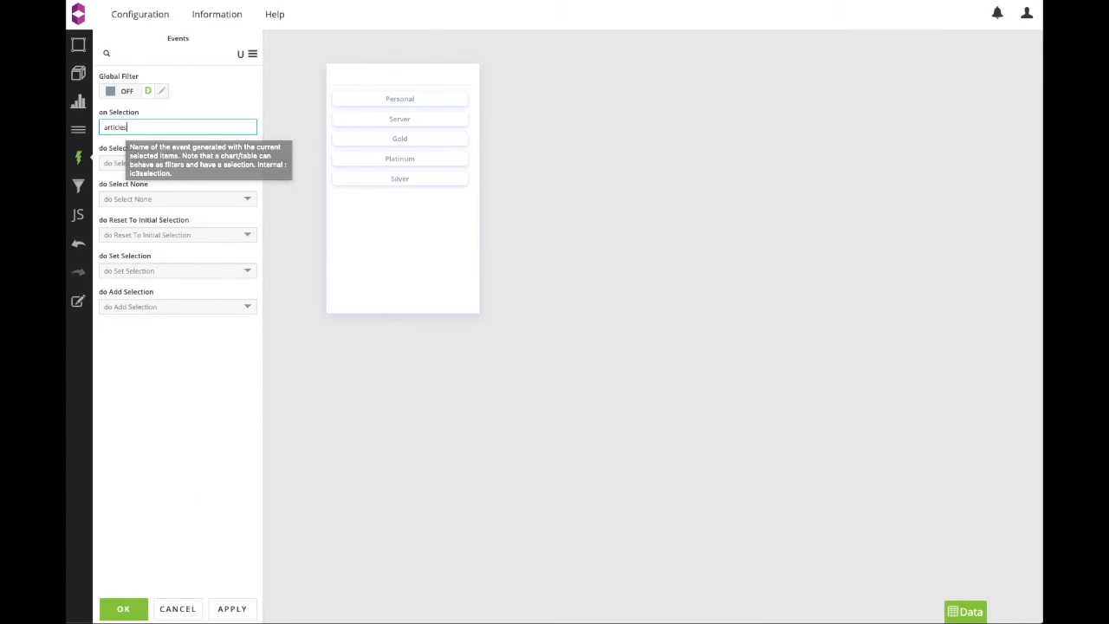
click(123, 608)
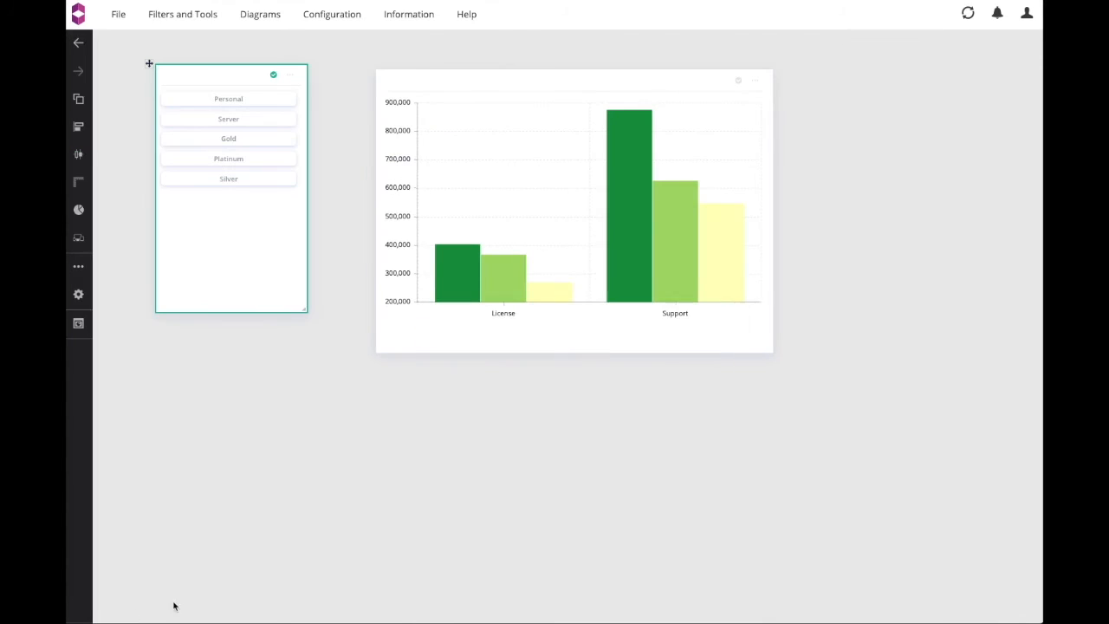
click(290, 76)
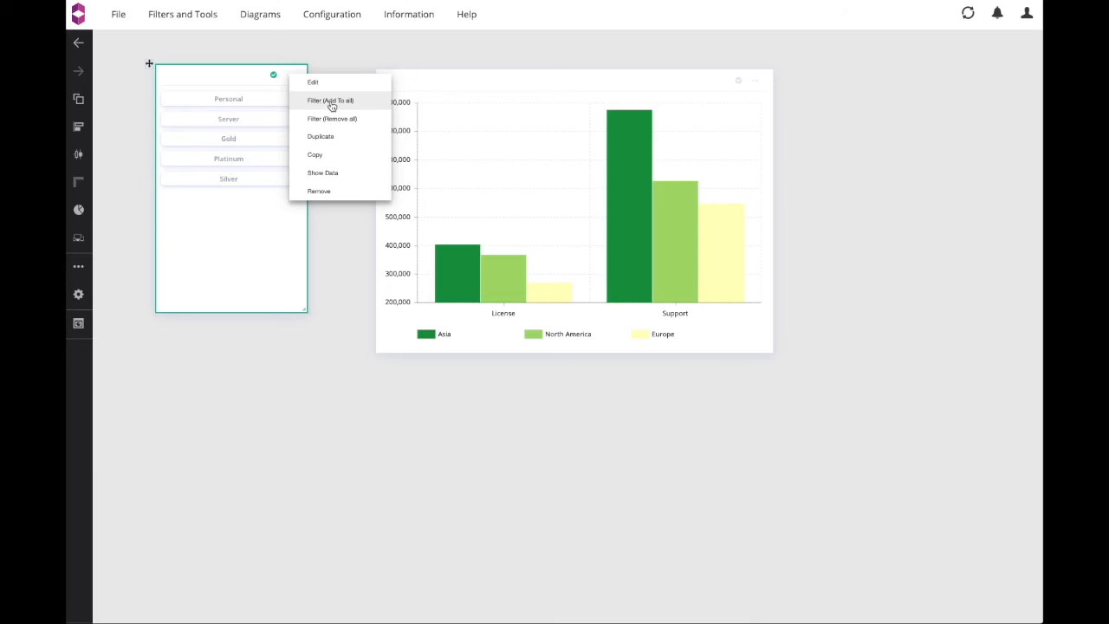
click(339, 320)
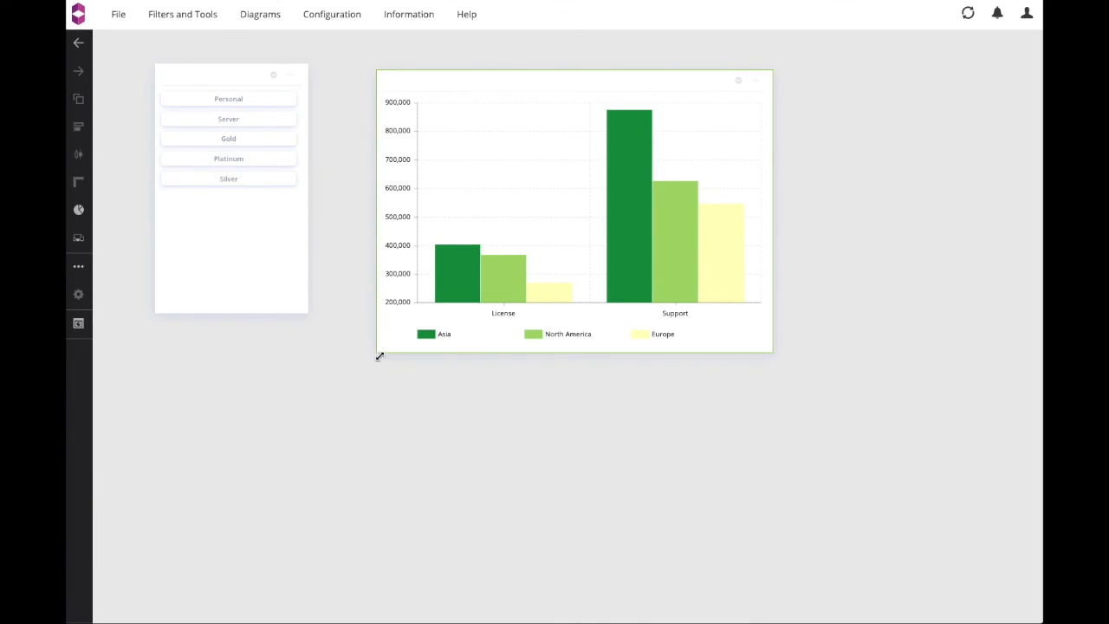
Edit the column chart's data so that the @{articles} event is its filter, and confirm.
click(756, 81)
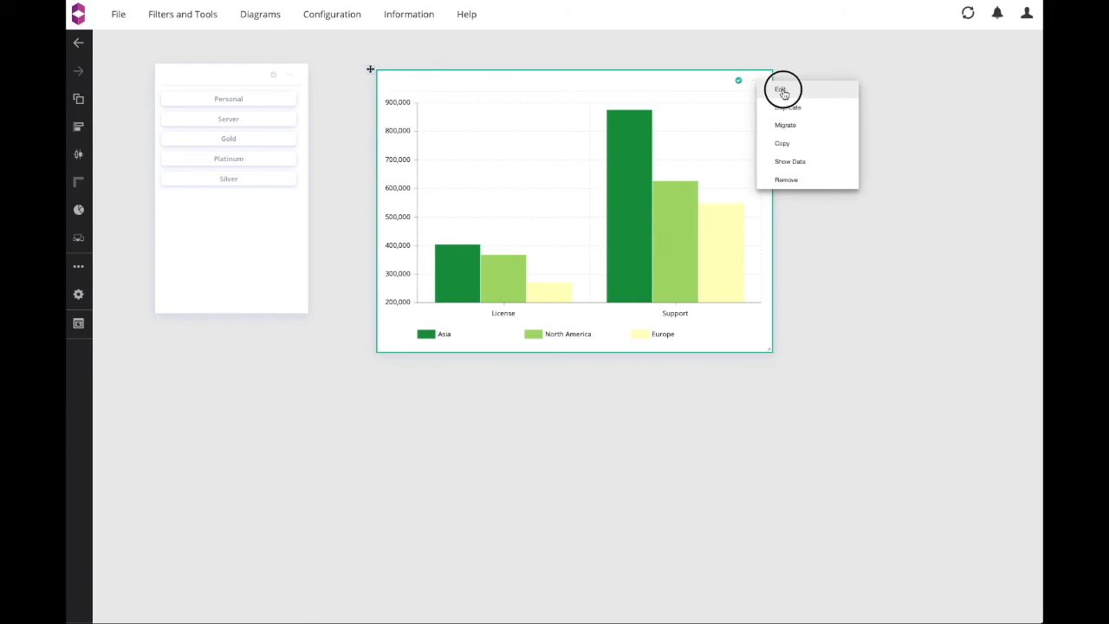
click(782, 91)
click(80, 74)
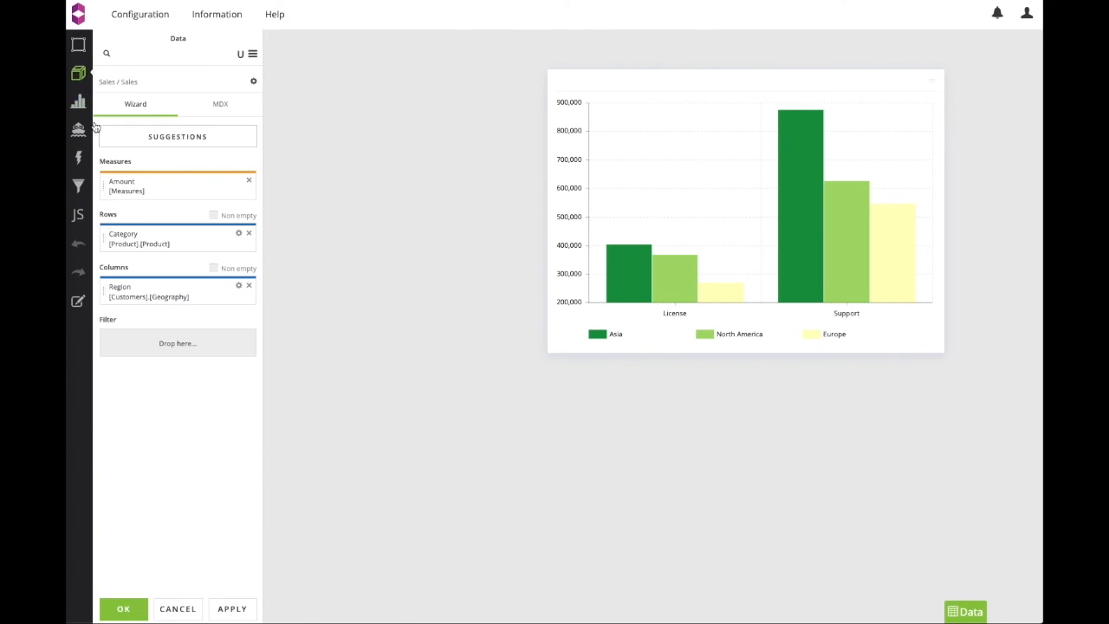
click(213, 354)
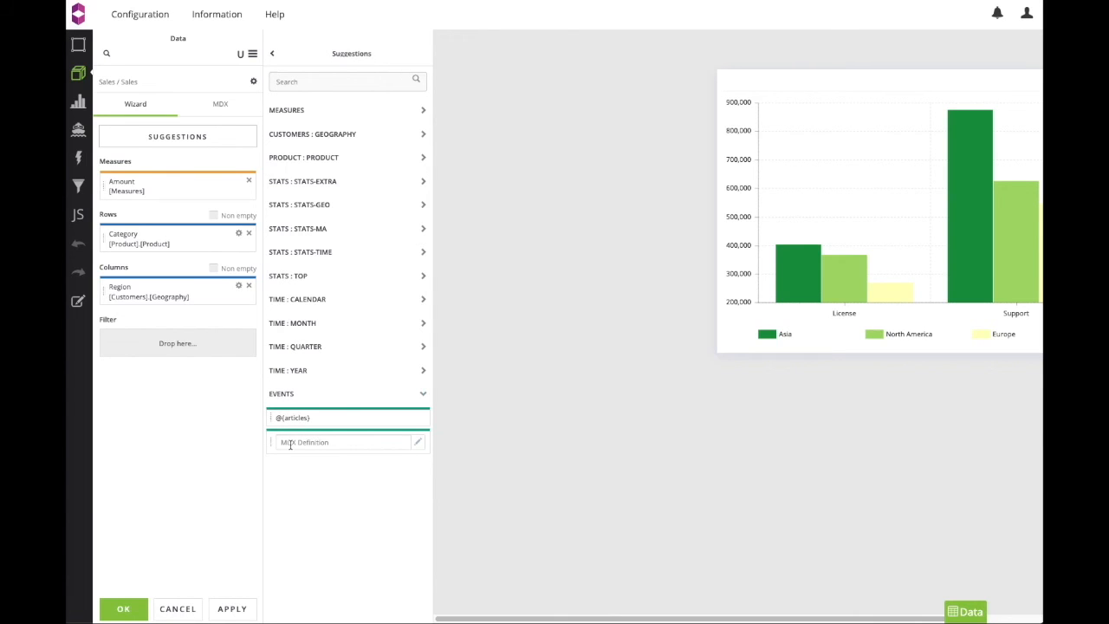
drag(297, 425, 154, 450)
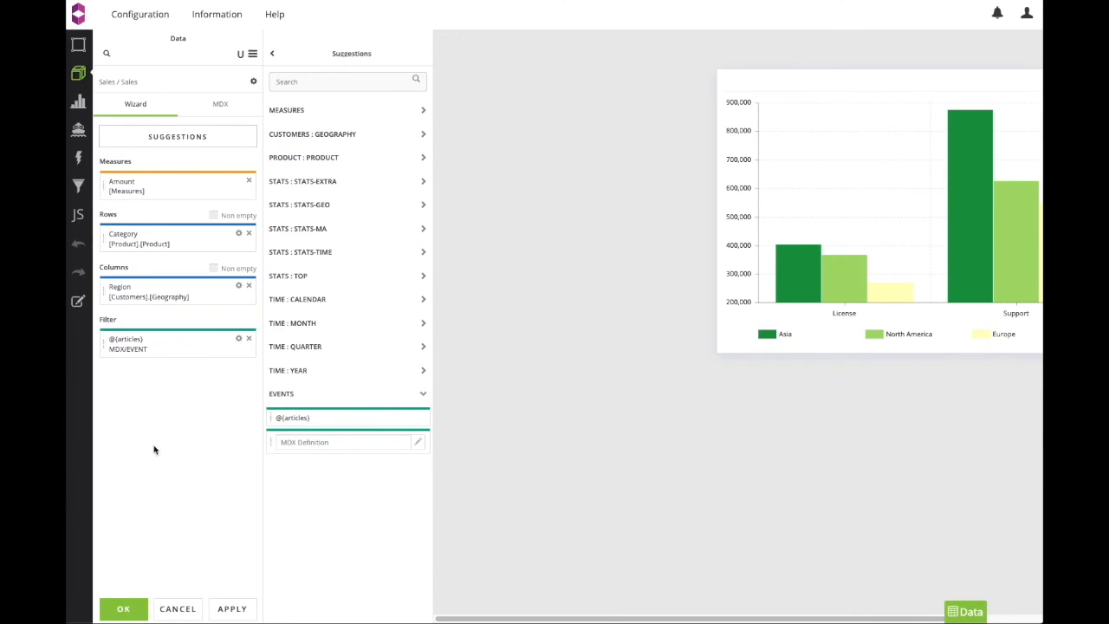
click(129, 612)
Filter the chart by selecting Platinum, Server and Gold in the buttons list.
click(263, 160)
click(257, 126)
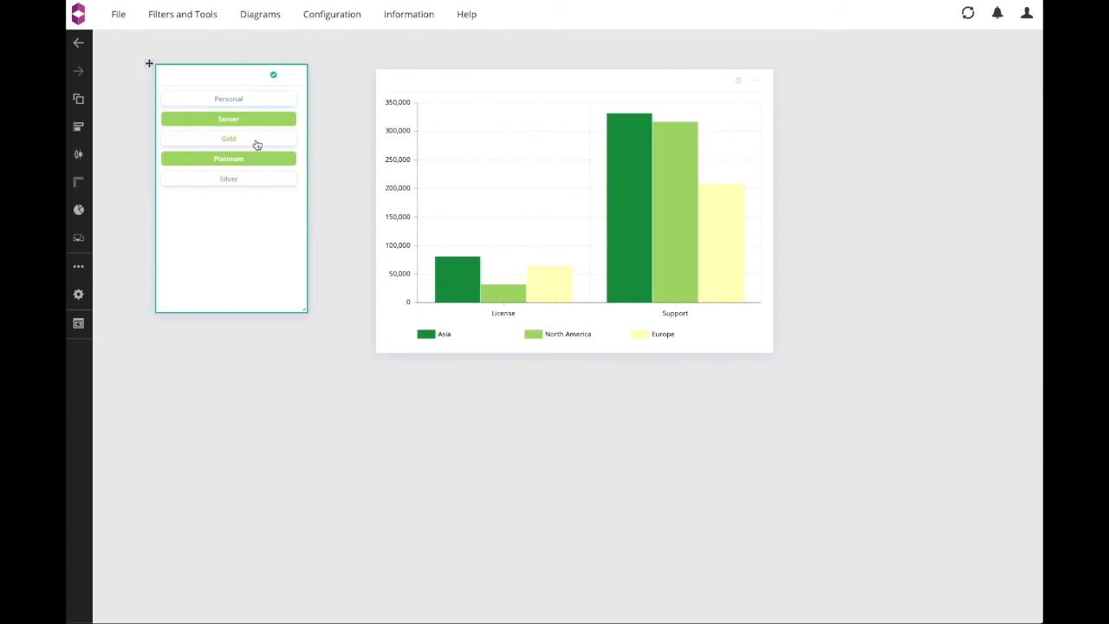
click(257, 141)
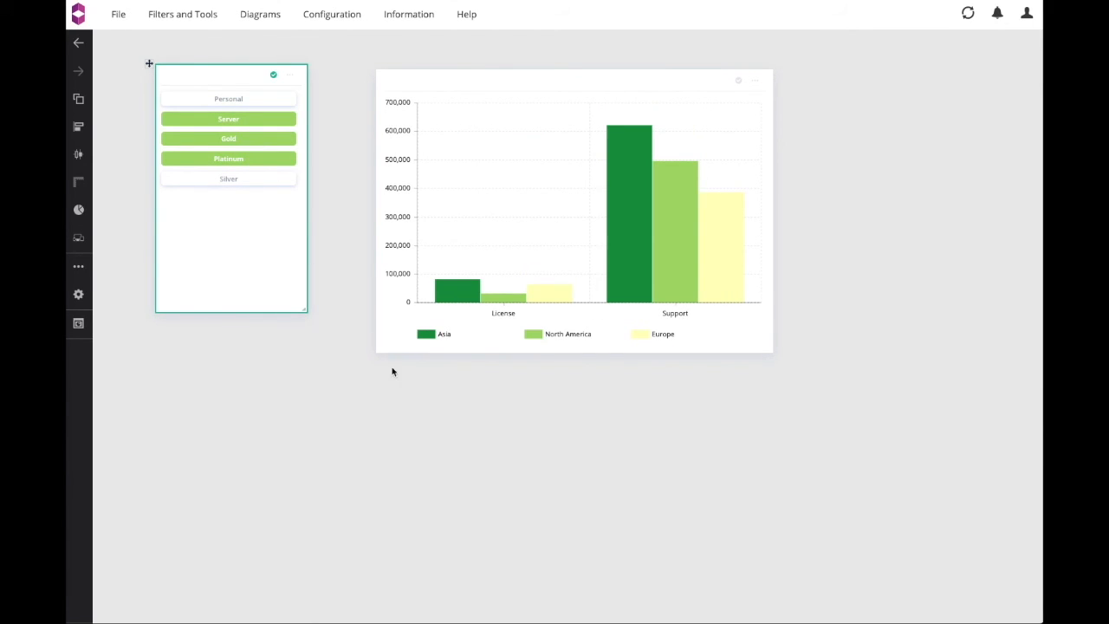